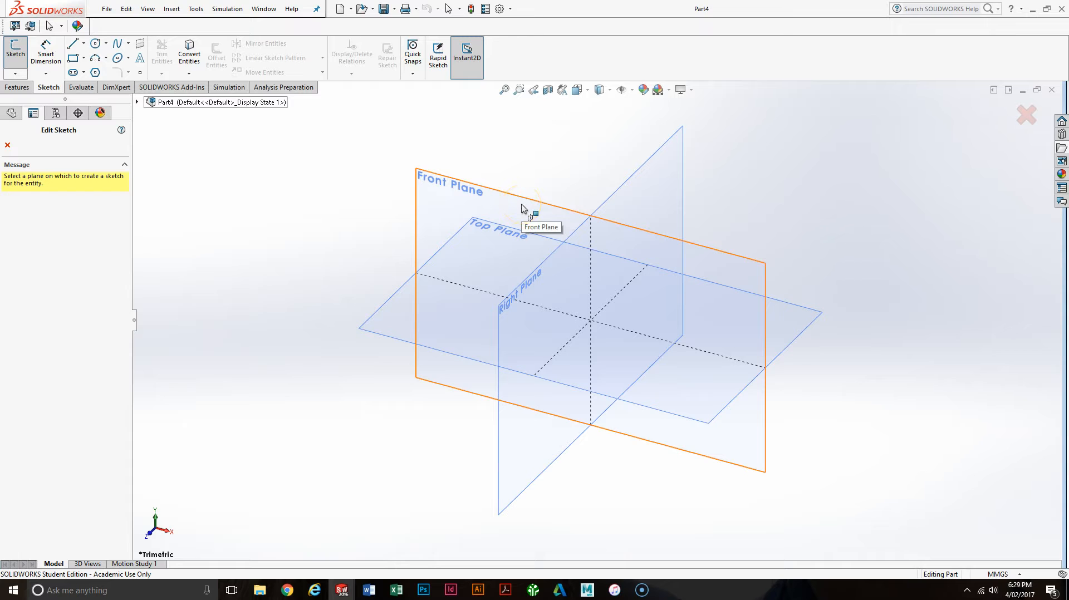
Step: Start a sketch on the Front Plane and insert the car views image as a sketch picture
click(522, 209)
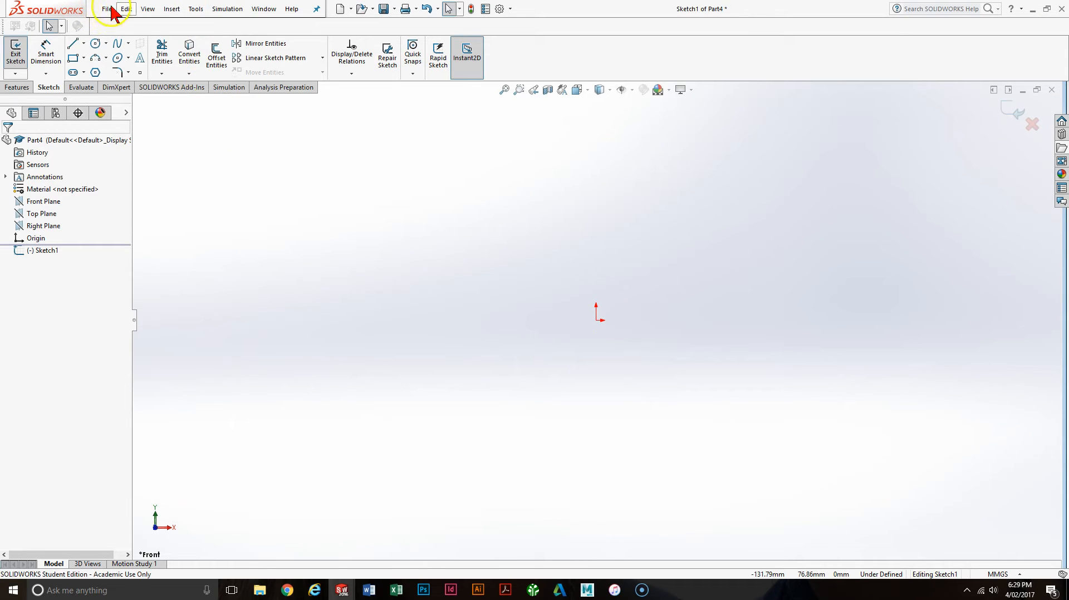
click(196, 10)
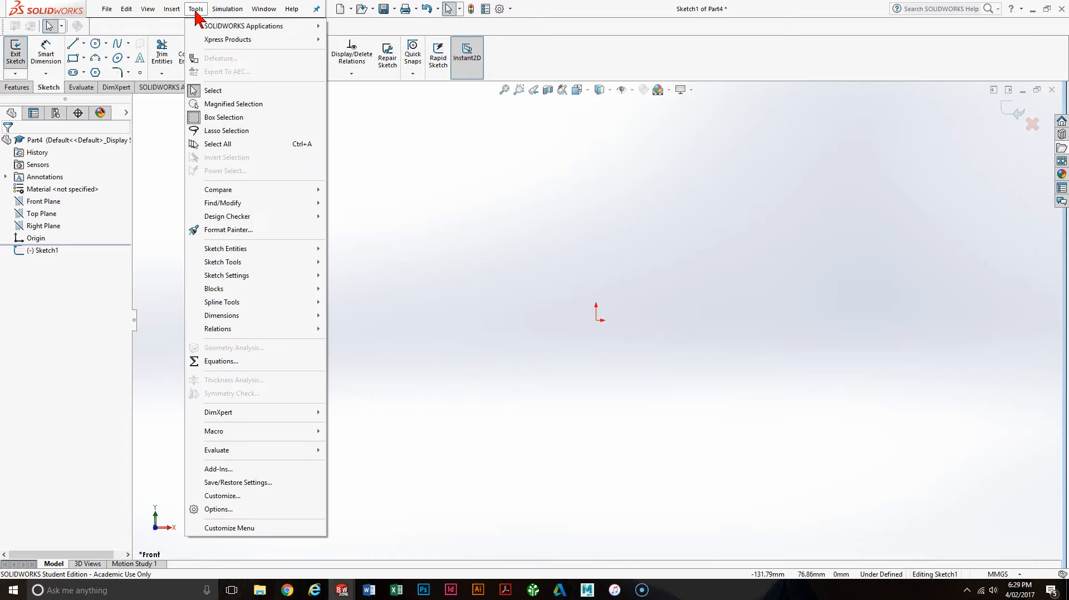
mouse_move(244, 261)
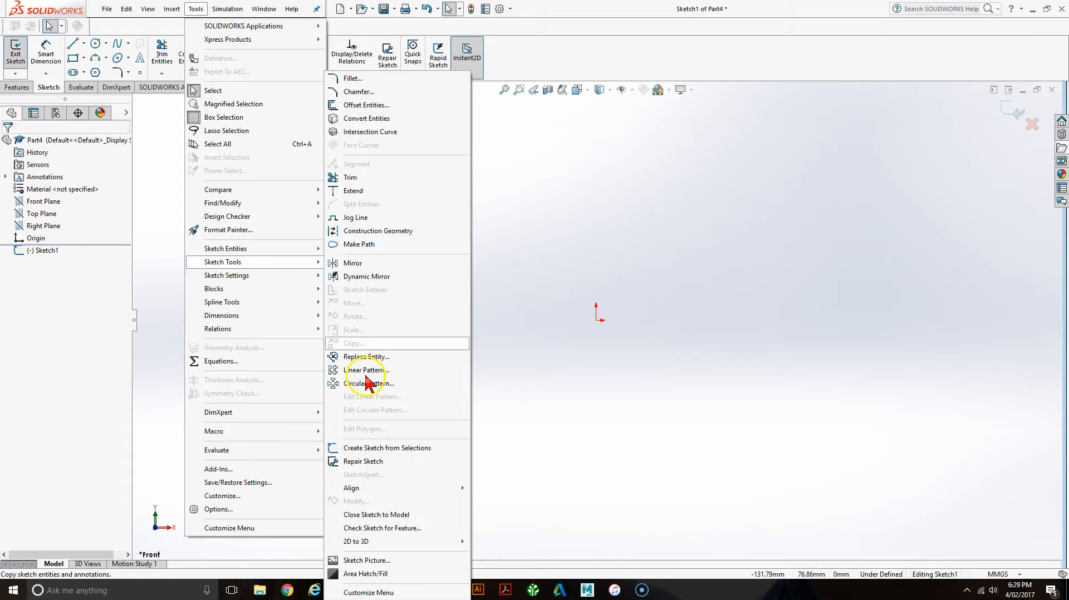
click(382, 562)
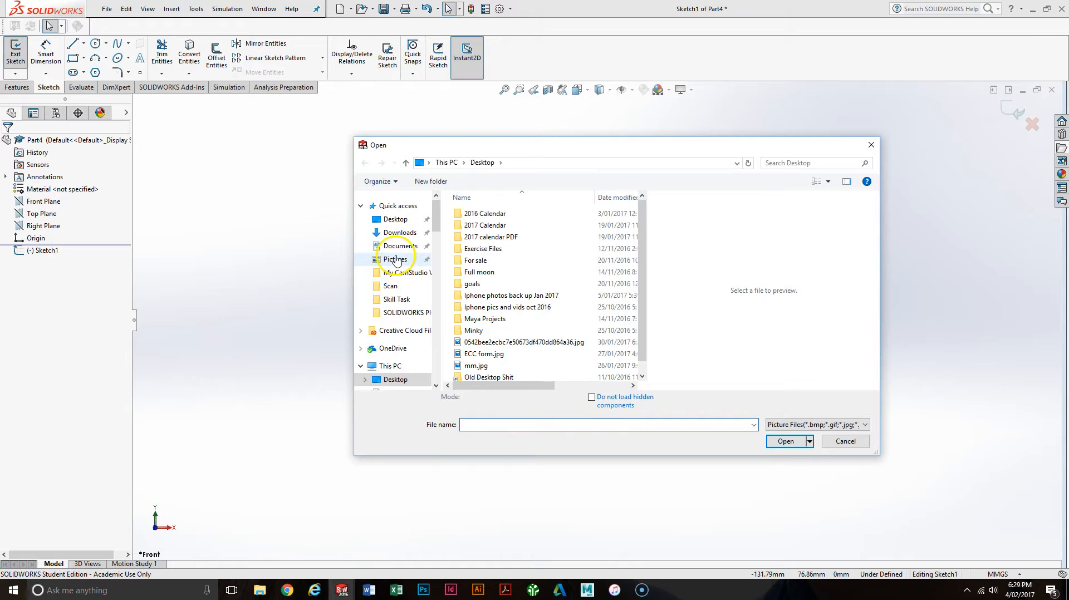
click(405, 312)
double_click(478, 210)
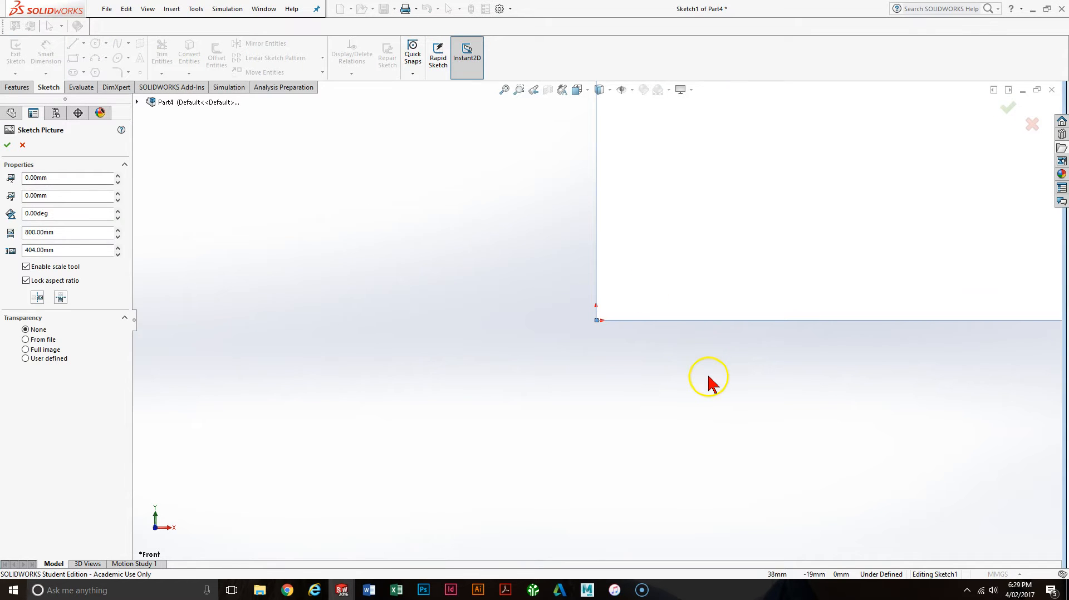
Step: Reposition the car picture freehand to about X -116 mm, Y -188 mm, and bring its corner back near the origin
scroll(718, 334, up, 4)
scroll(633, 227, down, 8)
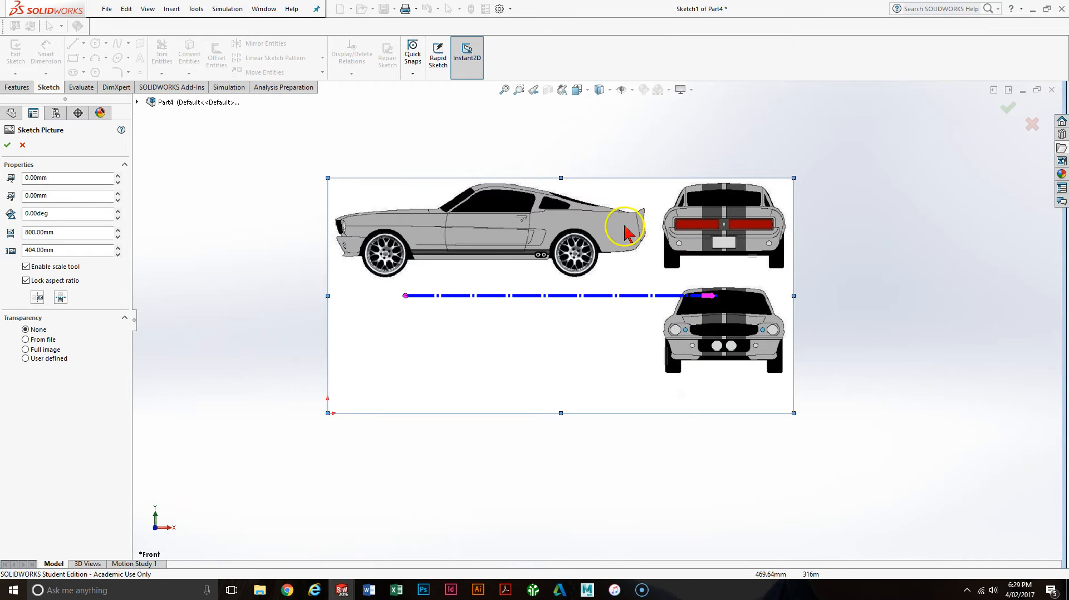
scroll(670, 359, up, 3)
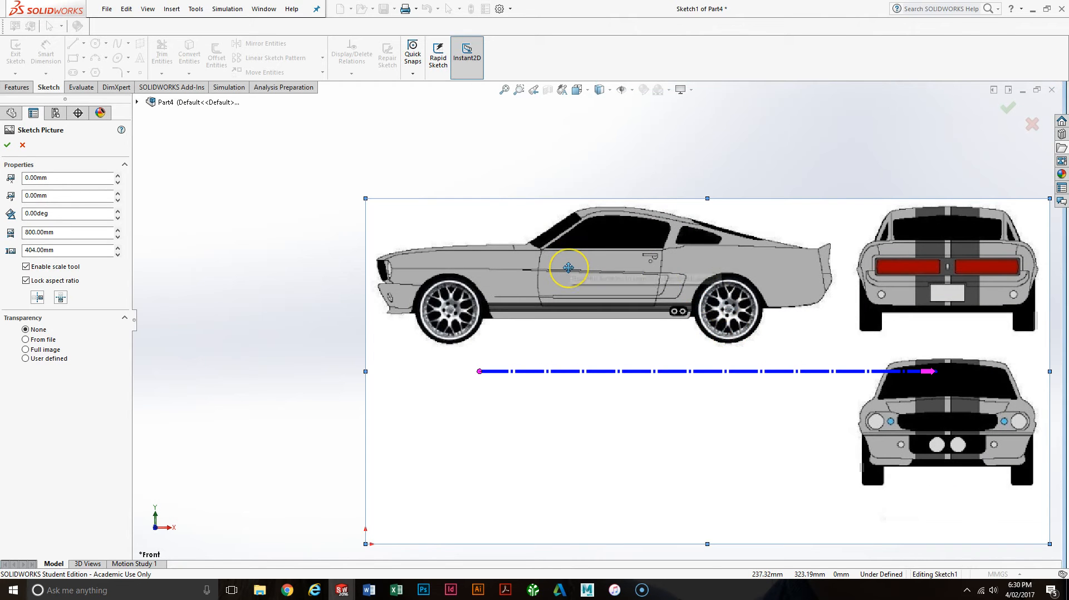
scroll(623, 350, down, 2)
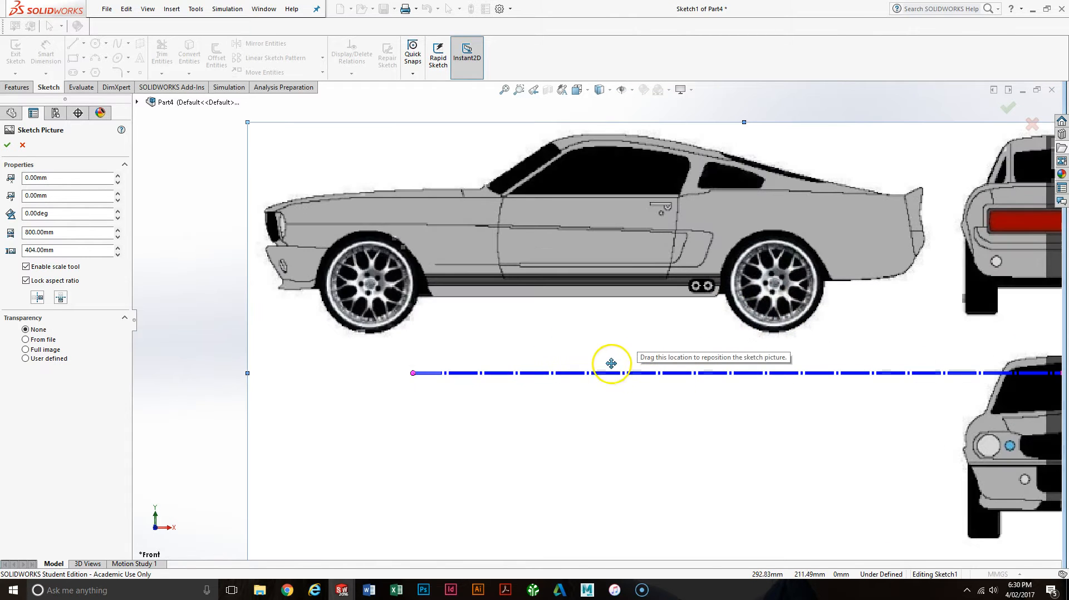
scroll(446, 445, up, 3)
scroll(425, 455, down, 2)
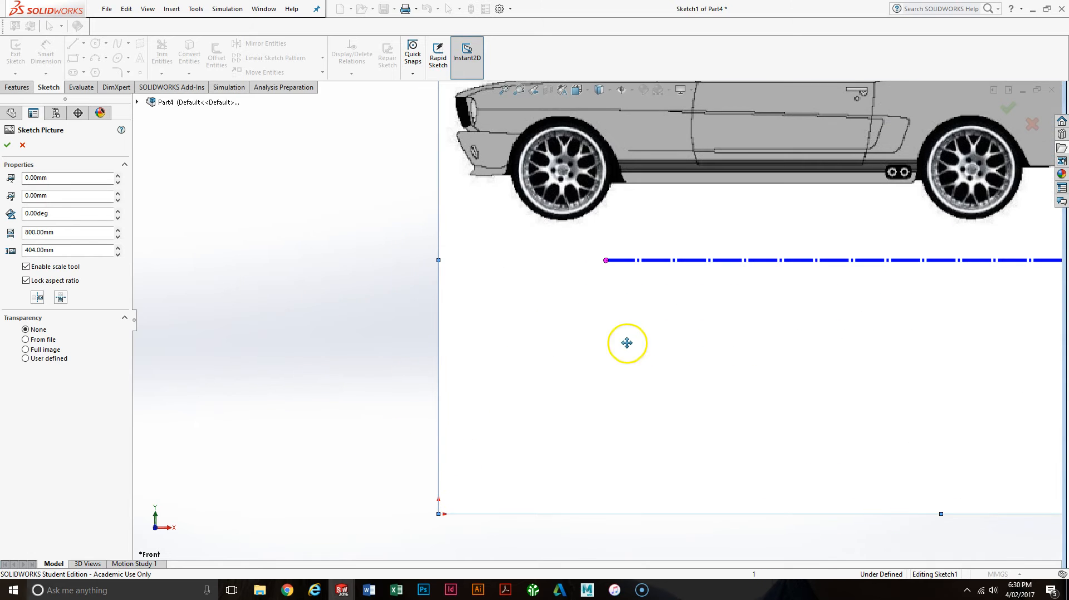
scroll(583, 414, down, 2)
mouse_move(701, 306)
mouse_down()
mouse_move(573, 313)
mouse_move(526, 557)
mouse_up()
scroll(608, 482, up, 2)
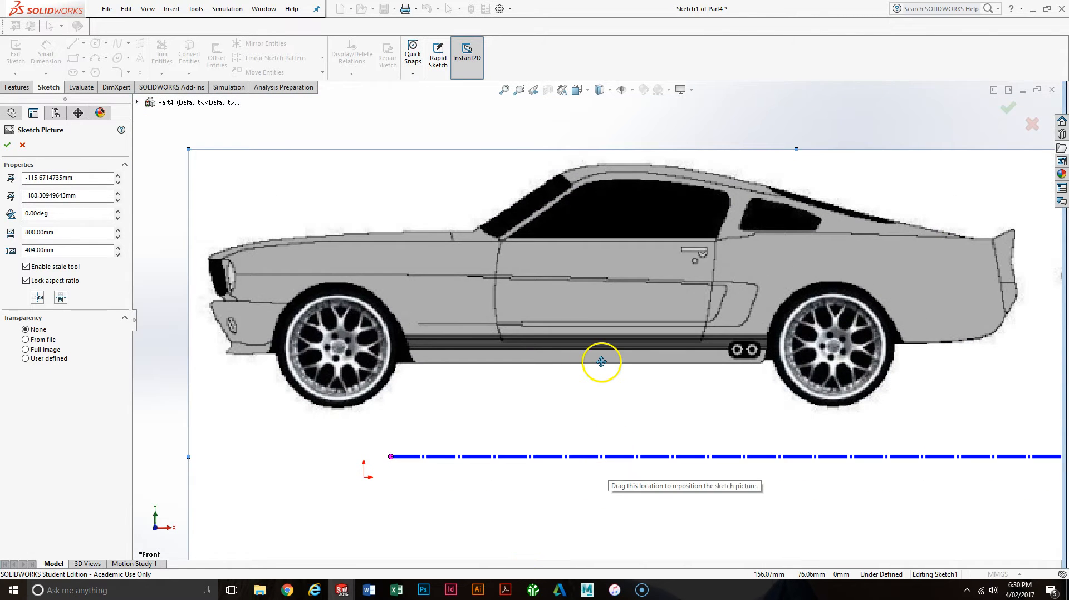
scroll(599, 365, up, 2)
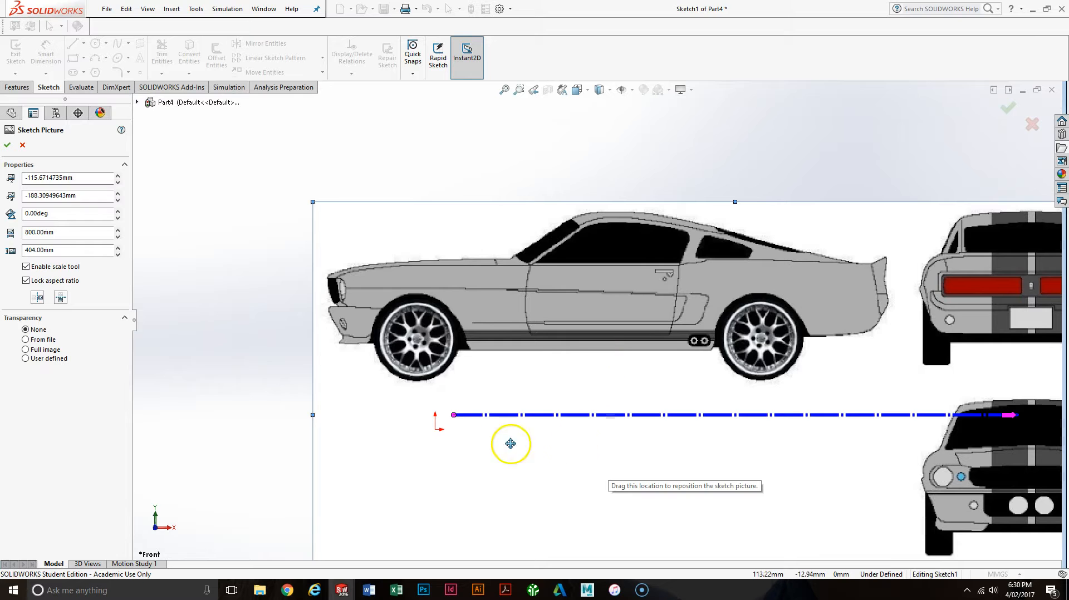
scroll(544, 420, up, 3)
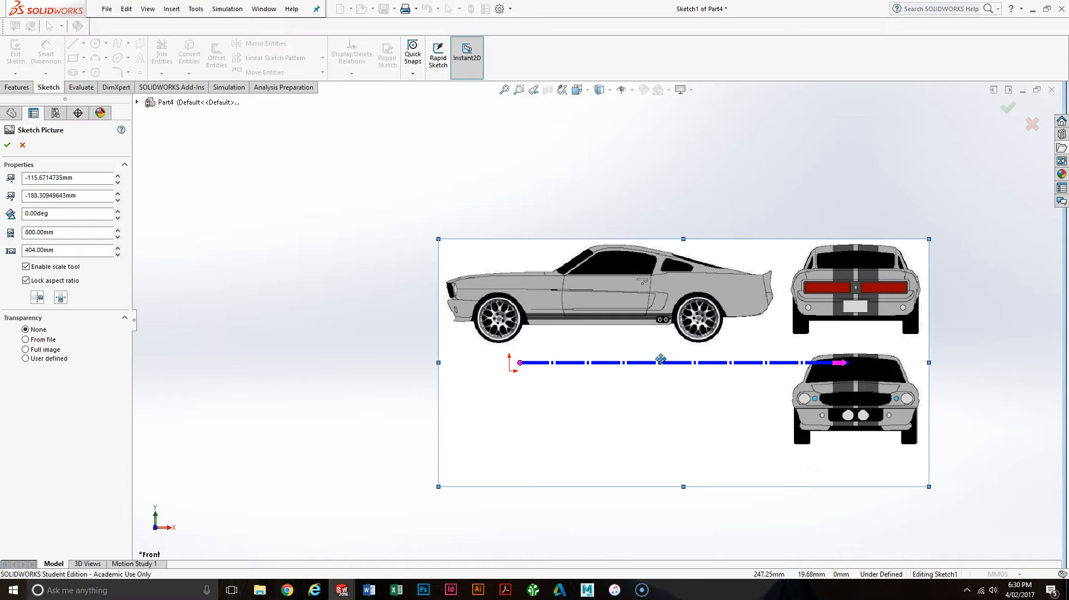
mouse_move(675, 307)
mouse_down()
mouse_move(573, 441)
mouse_move(618, 281)
mouse_move(588, 289)
mouse_up()
mouse_move(537, 375)
mouse_down()
mouse_move(639, 329)
mouse_move(640, 317)
mouse_move(532, 352)
mouse_move(512, 316)
mouse_move(513, 357)
mouse_move(546, 362)
mouse_move(566, 327)
mouse_up()
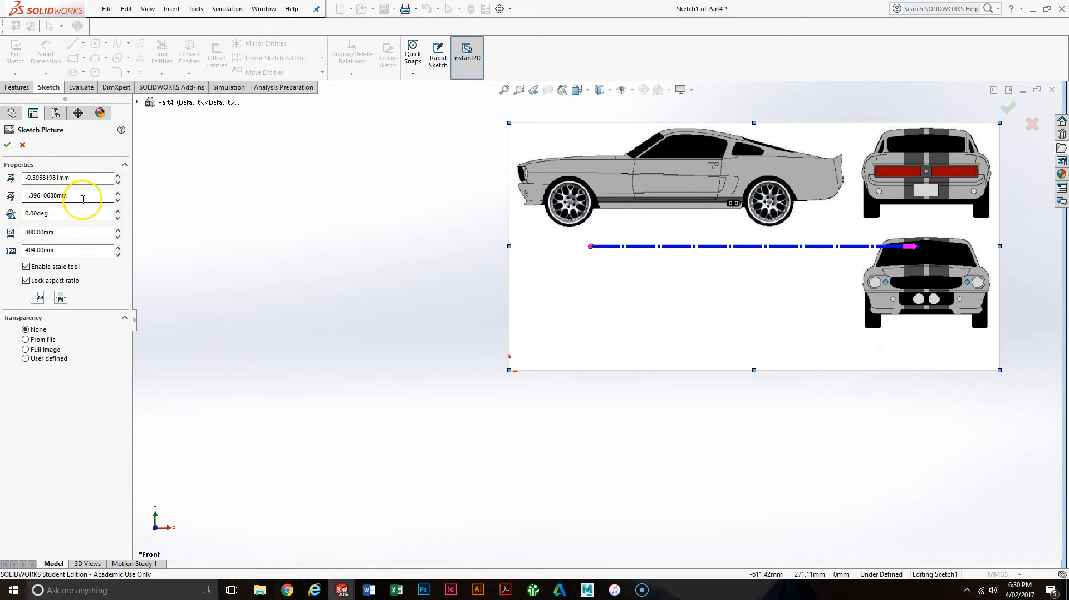
Step: Set the picture's X and Y origin position to 0 mm and turn off its scale tool
click(72, 178)
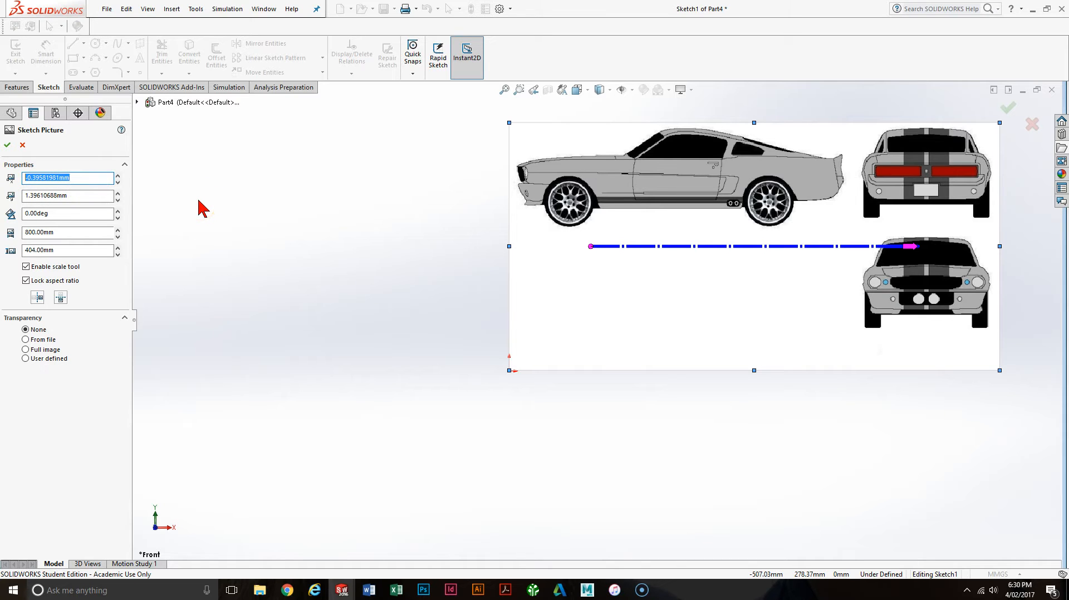
text(0)
key(Return)
click(81, 195)
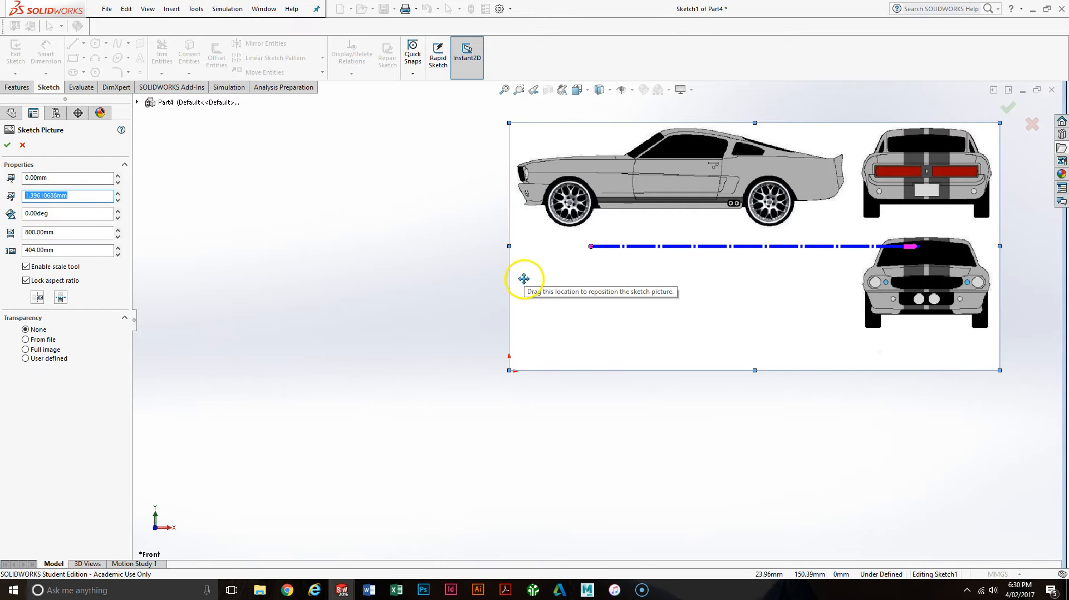
key(Return)
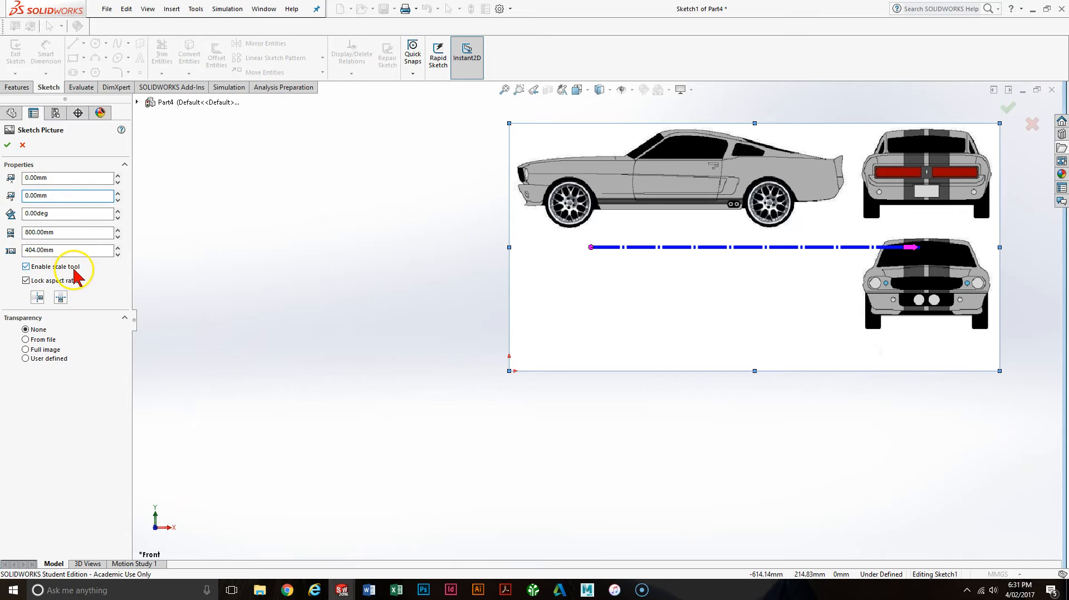
click(26, 268)
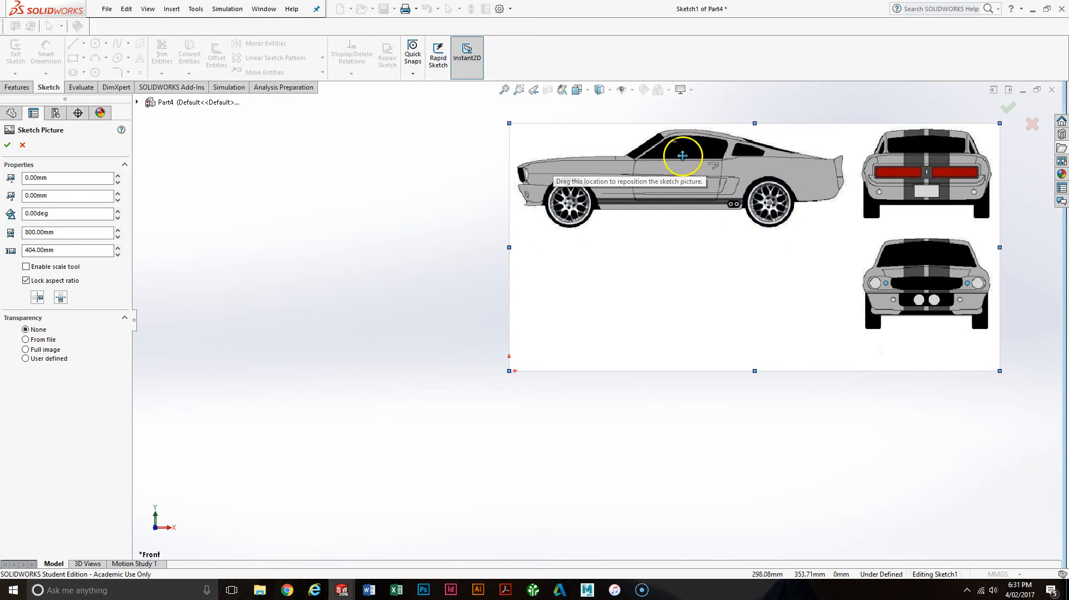
Step: Apply full-image transparency of 0.70 to the car picture and accept the picture settings
scroll(753, 138, down, 5)
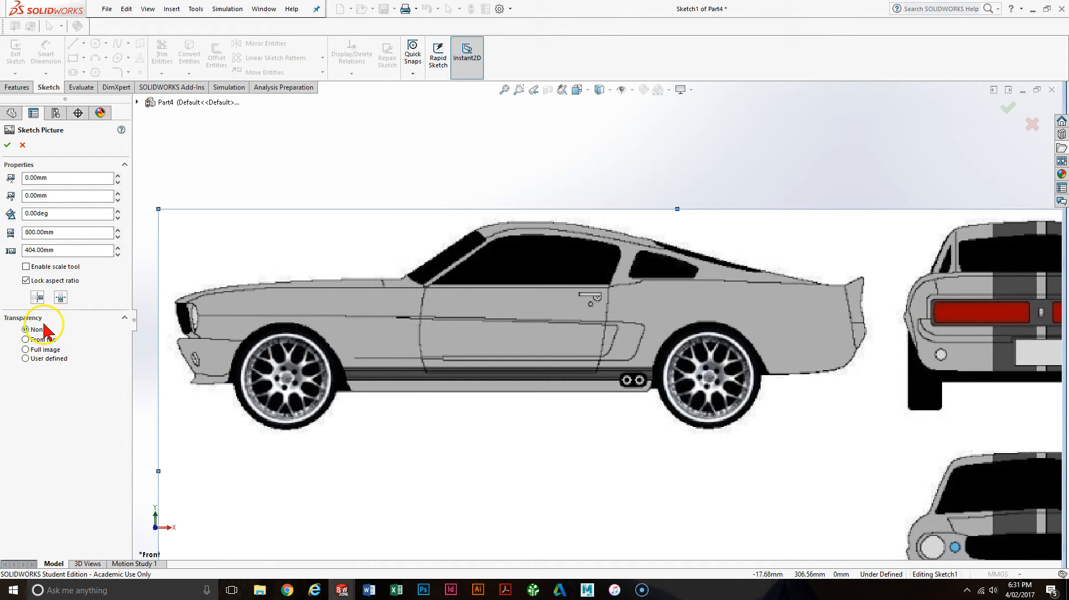
click(36, 351)
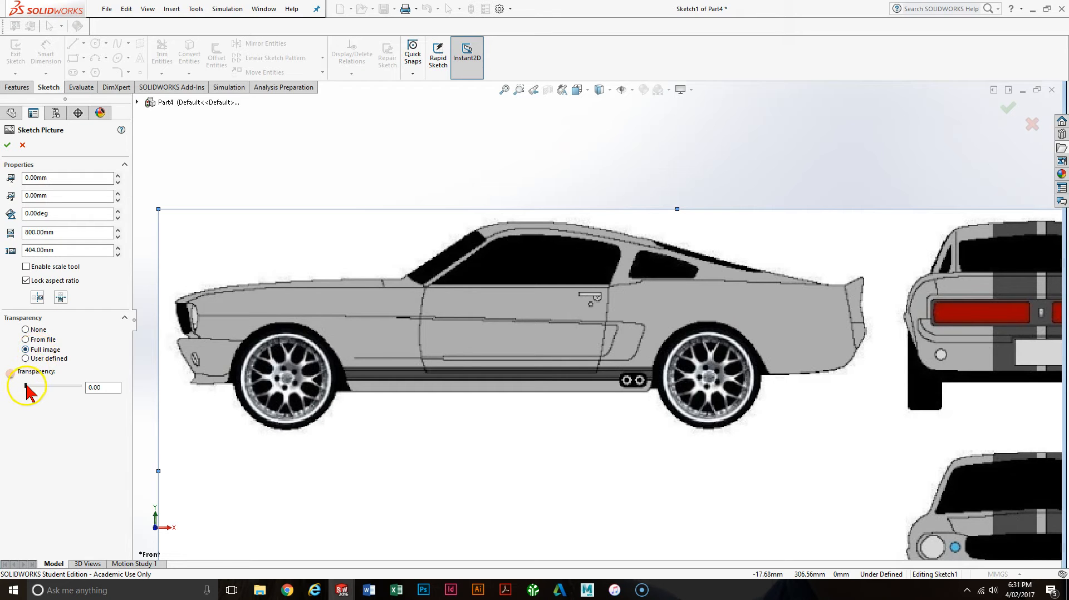
drag(29, 391, 64, 394)
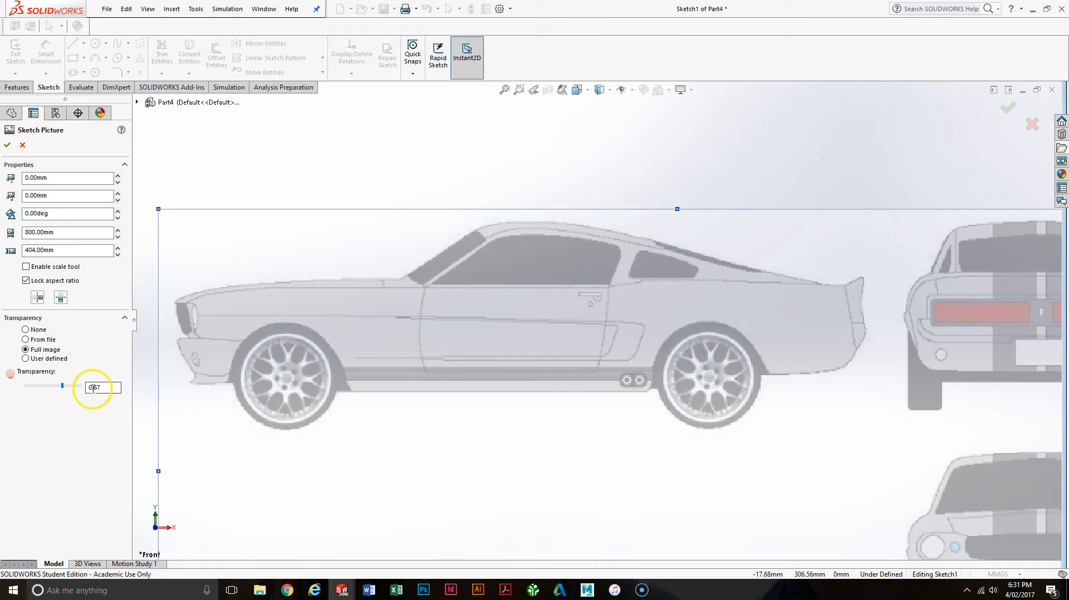
double_click(95, 388)
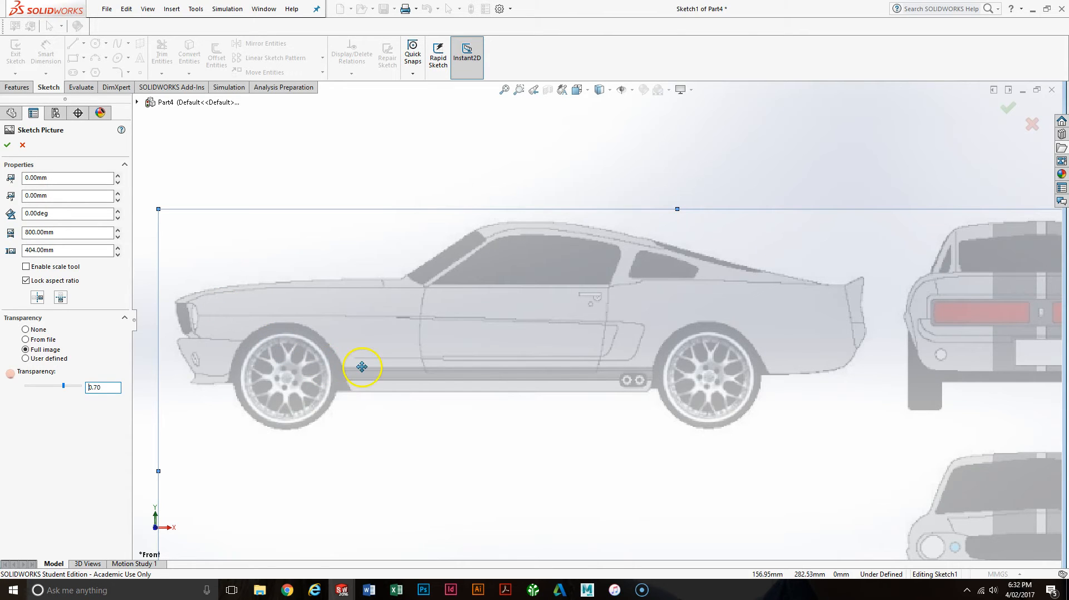
scroll(571, 478, up, 4)
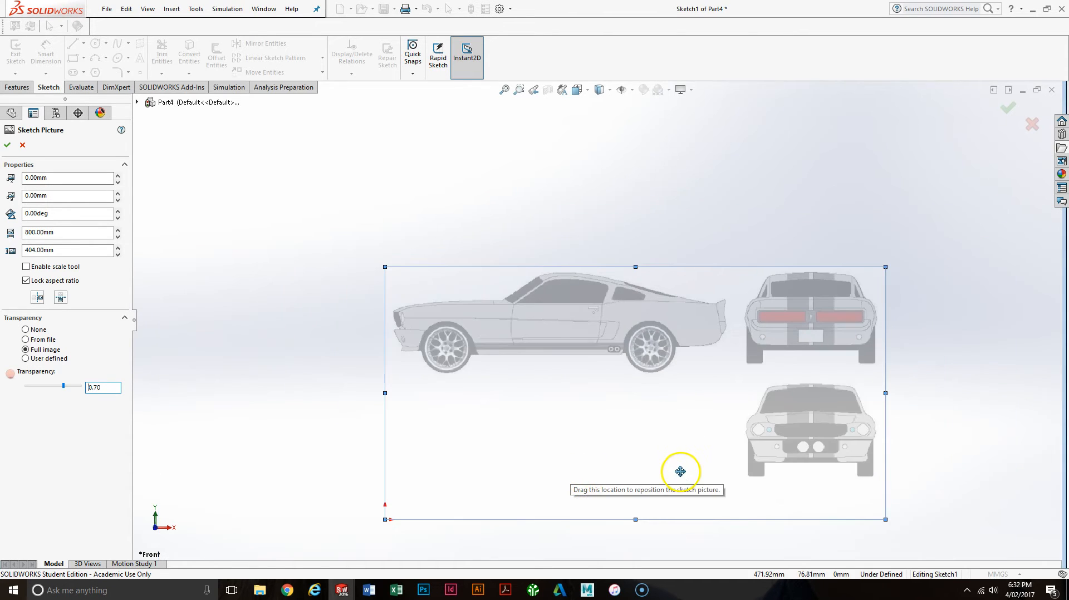
scroll(681, 470, down, 1)
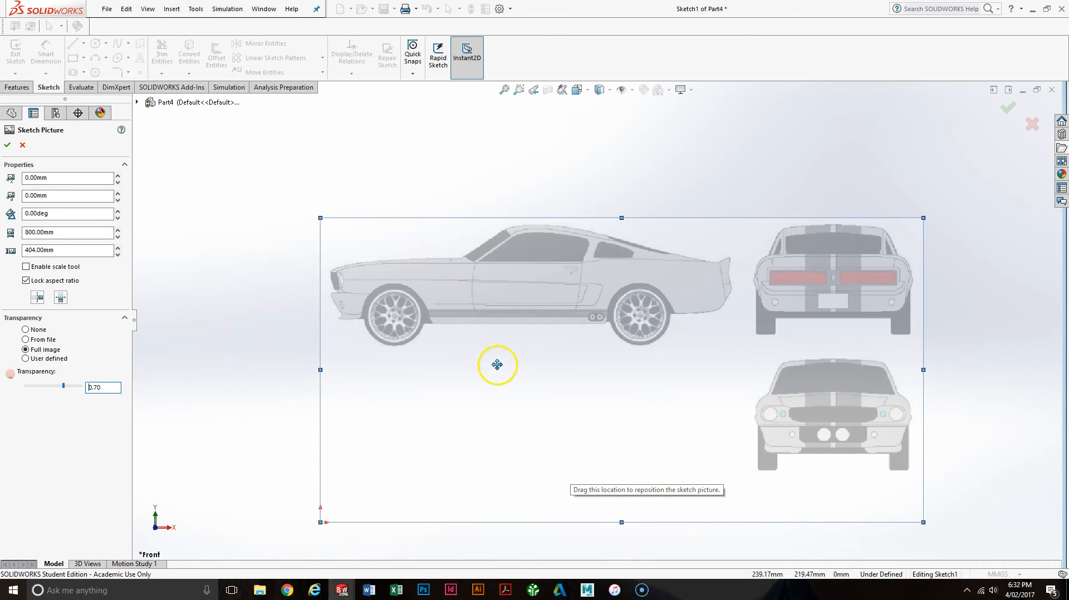
click(8, 145)
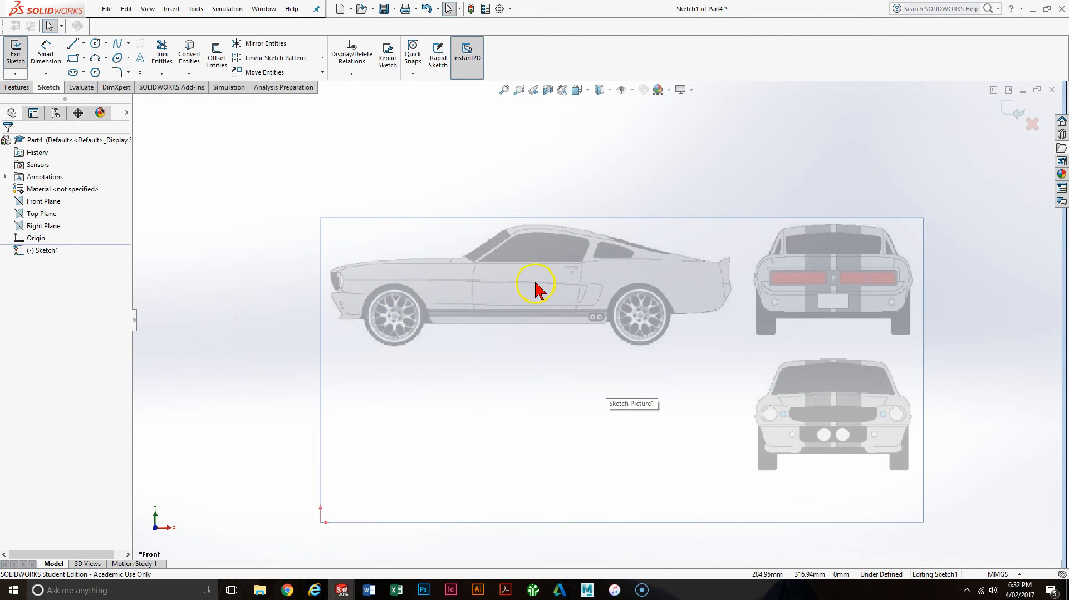
Step: Sketch a horizontal line along the bottom edge of the car's side sill between the two wheels
scroll(535, 289, down, 1)
scroll(543, 334, down, 1)
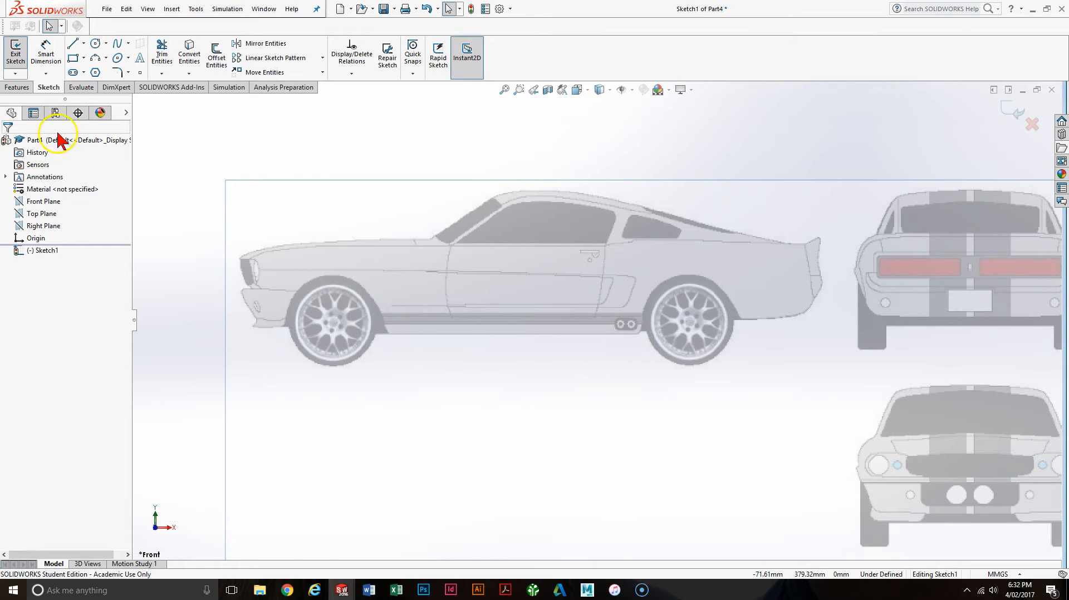
click(73, 45)
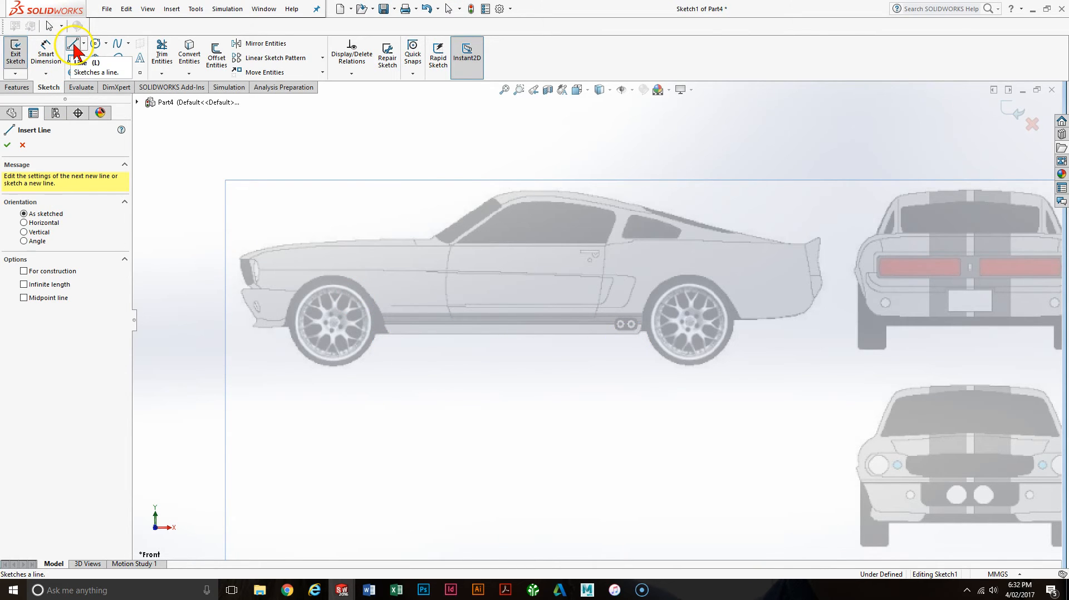
drag(390, 333, 635, 334)
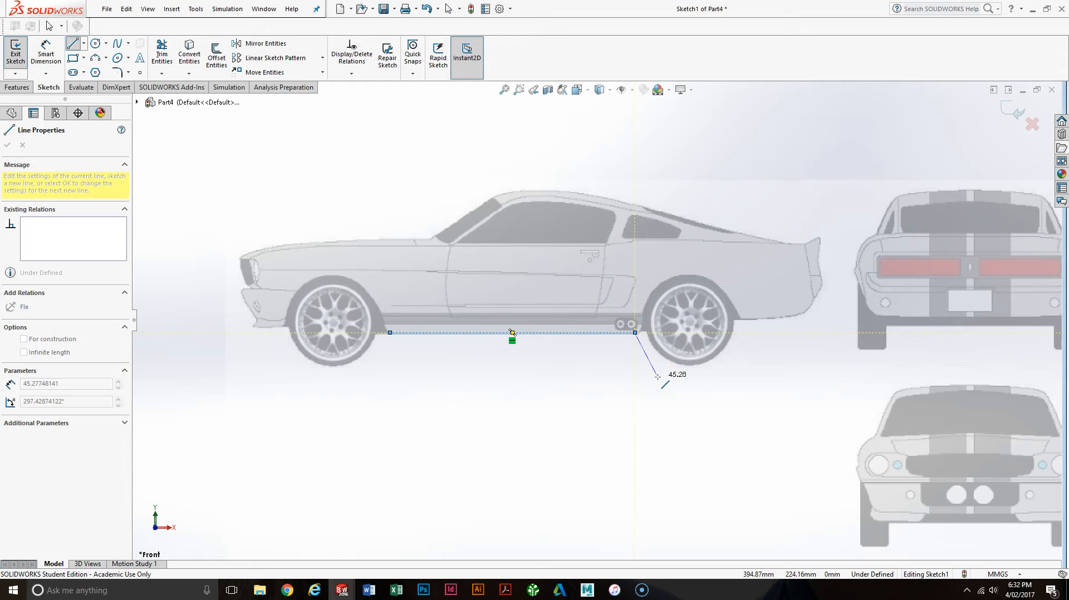
key(Escape)
click(528, 385)
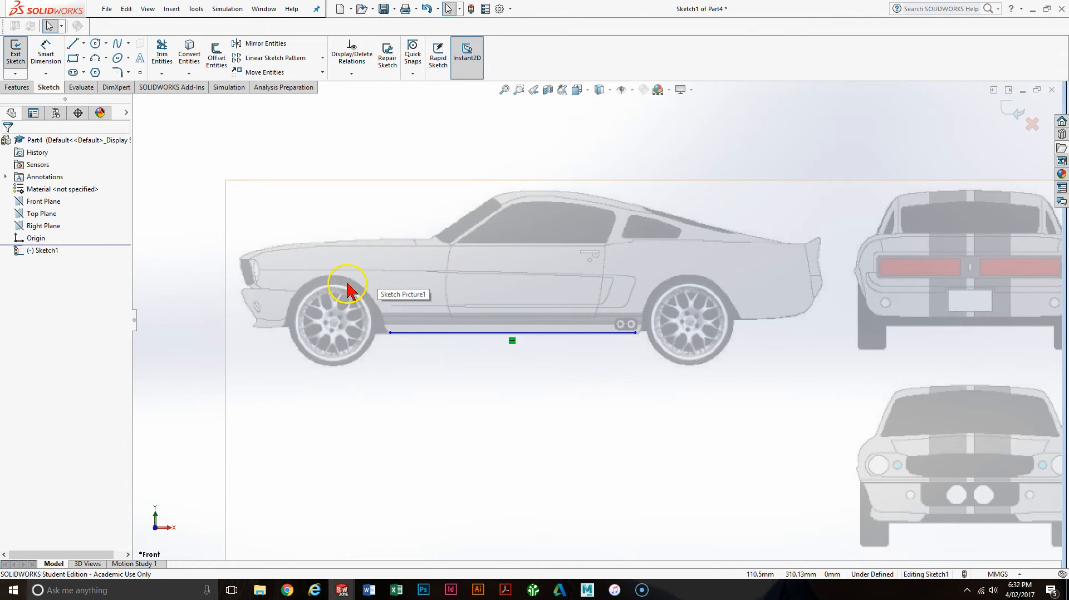
Step: Sketch a short two-point spline from the sill line's front end up to the base of the front wheel arch
scroll(409, 309, down, 1)
scroll(334, 329, down, 1)
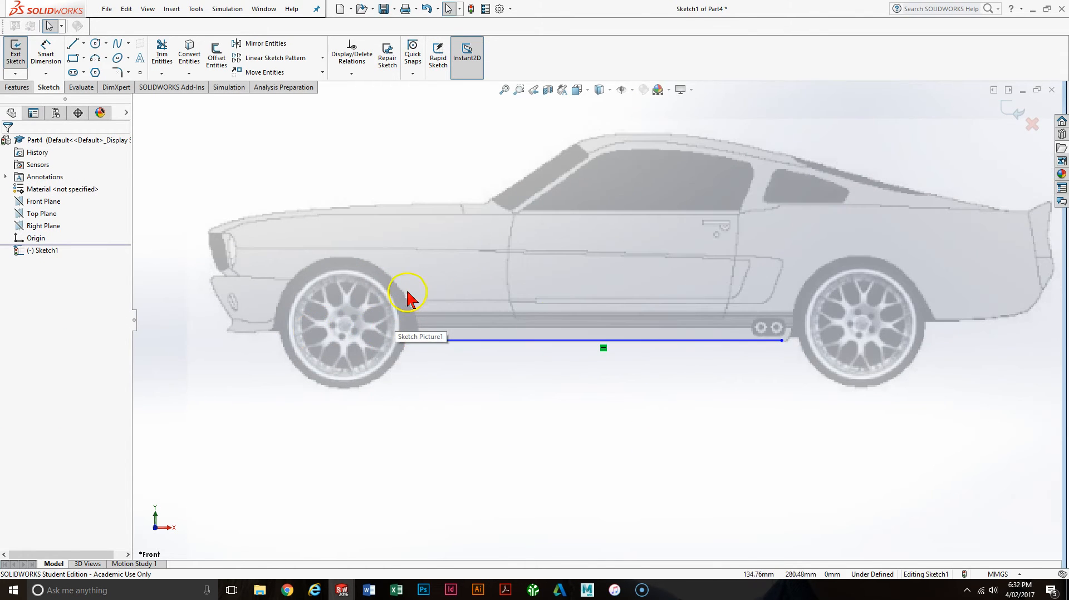
click(117, 46)
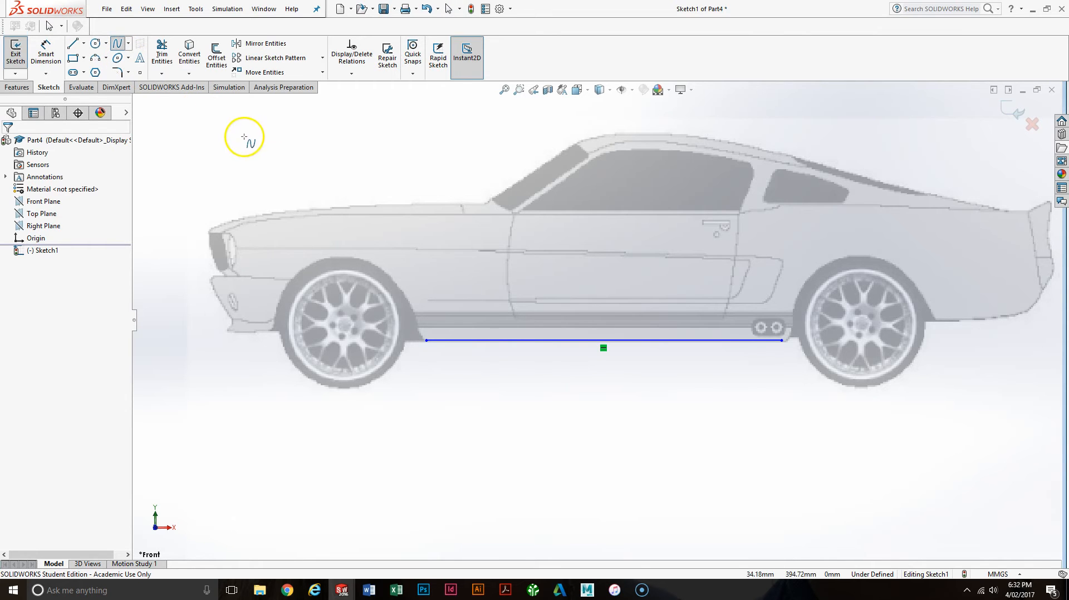
scroll(433, 344, down, 3)
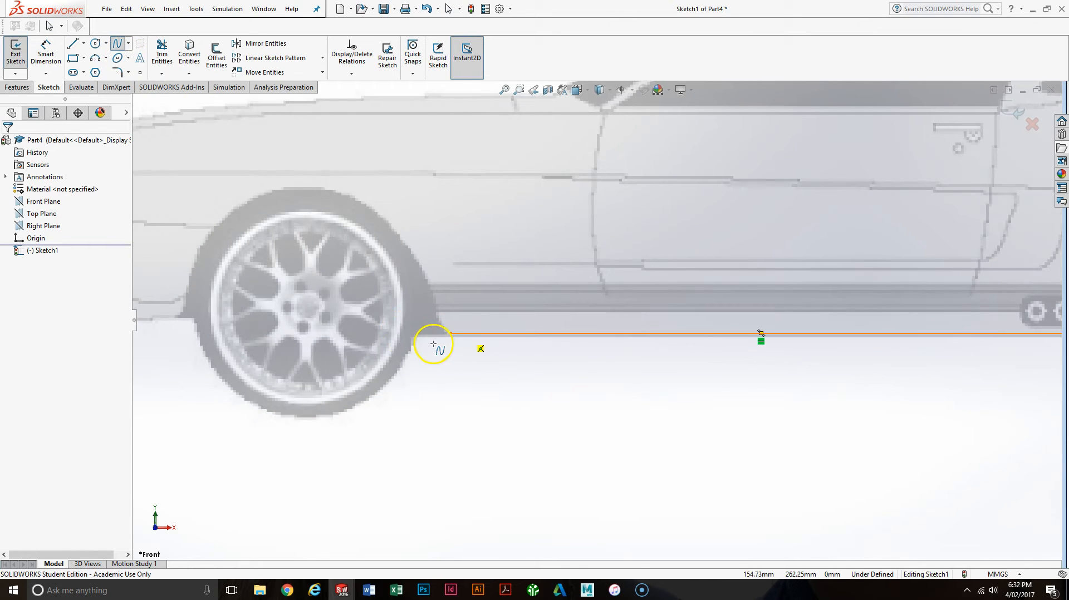
click(441, 316)
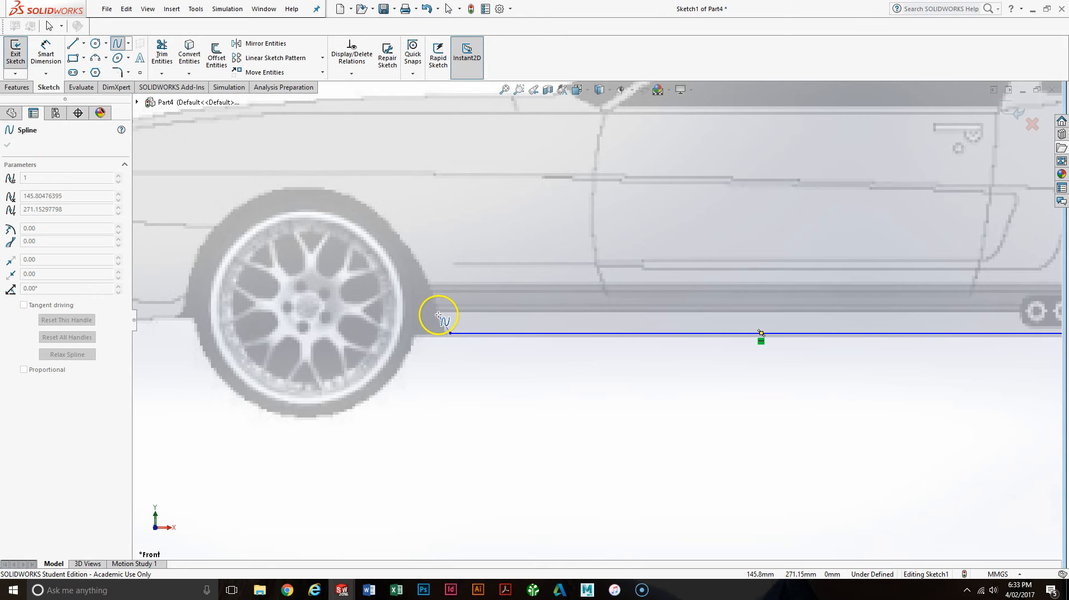
click(437, 313)
scroll(445, 326, down, 7)
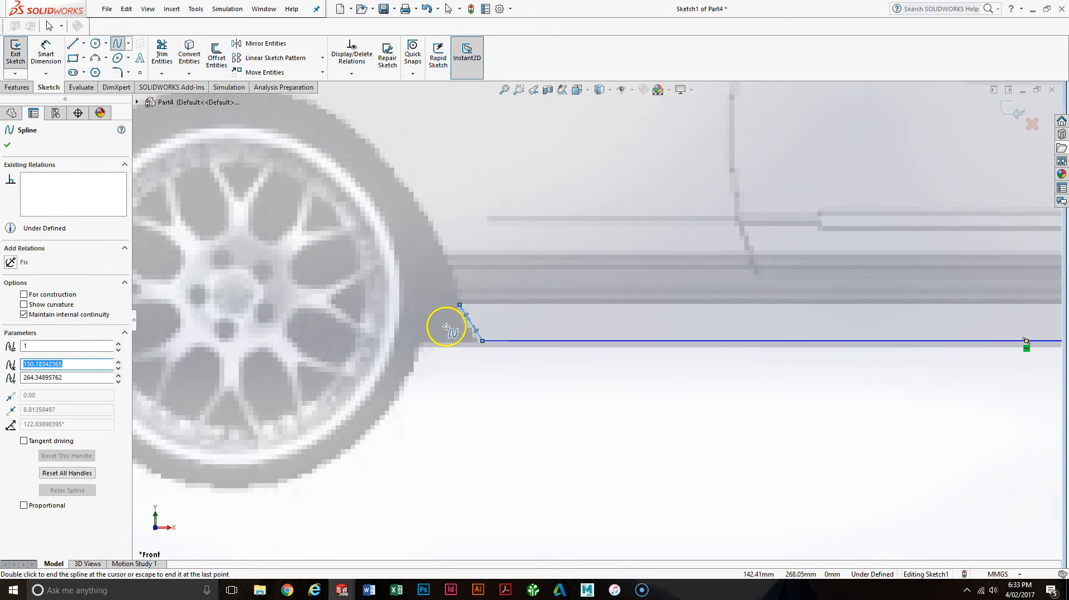
Step: Reshape the short spline to follow the sill's front corner, with its upper end tangent at about 98°
mouse_move(577, 288)
mouse_down()
mouse_move(575, 298)
mouse_move(625, 245)
mouse_move(557, 292)
mouse_move(566, 269)
mouse_move(608, 248)
mouse_move(561, 285)
mouse_move(590, 271)
mouse_up()
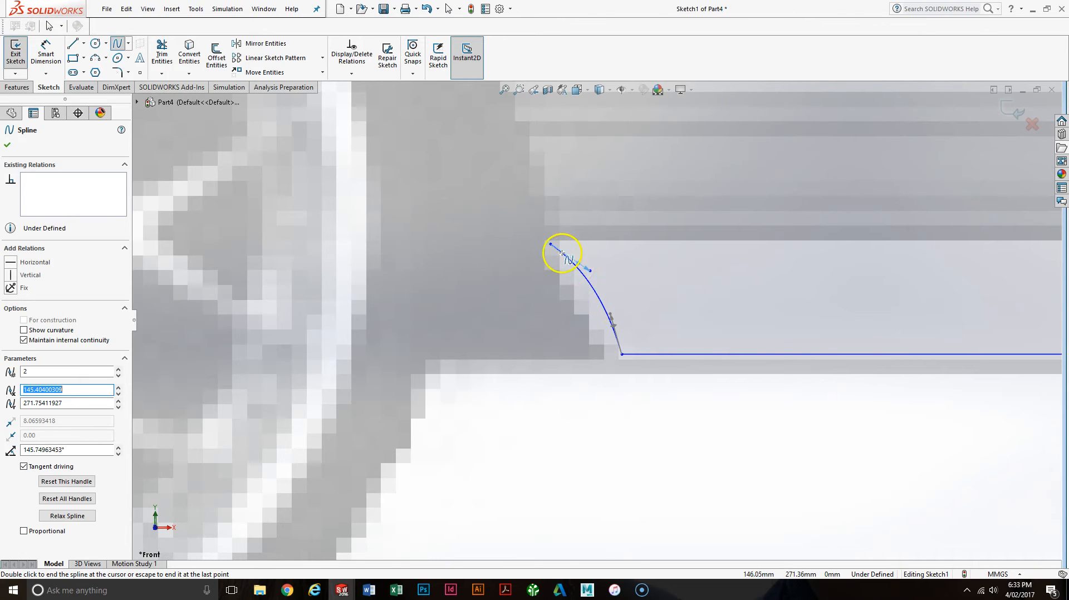
drag(579, 265, 594, 230)
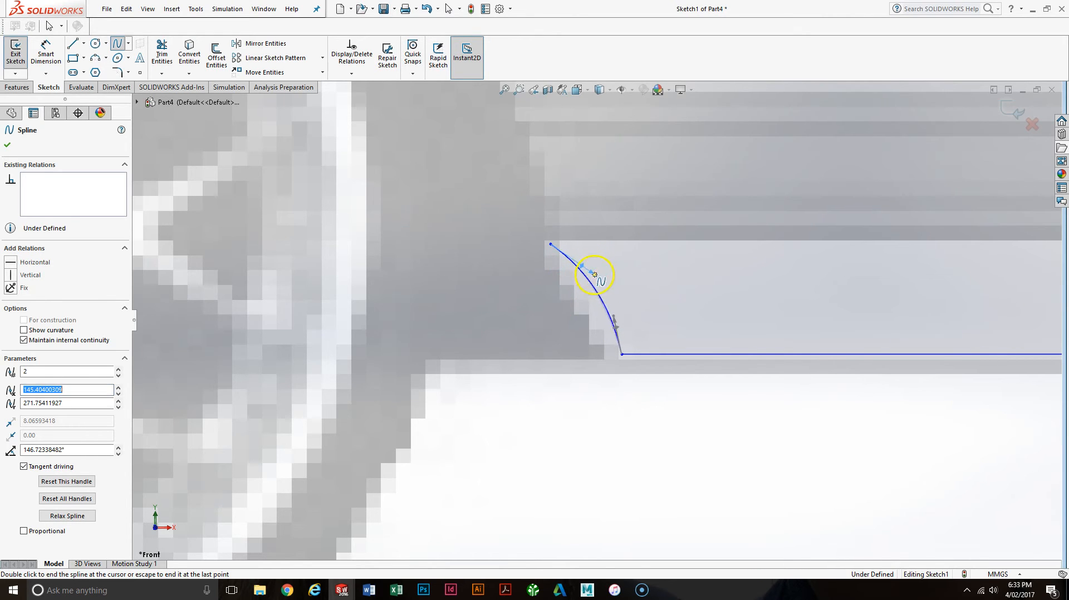
drag(624, 303, 649, 320)
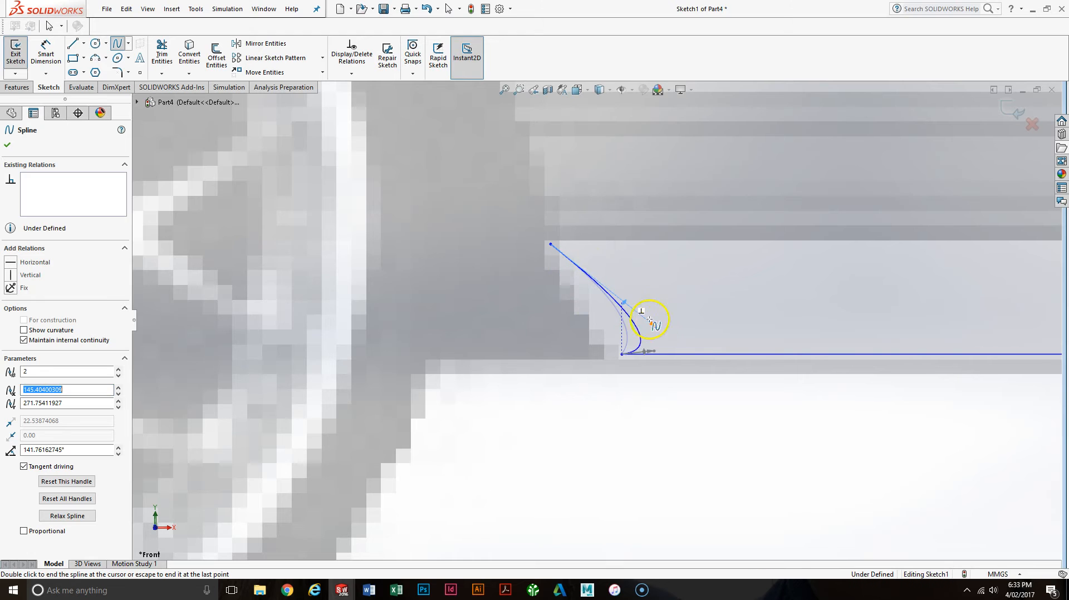
drag(593, 275, 558, 293)
scroll(649, 297, up, 4)
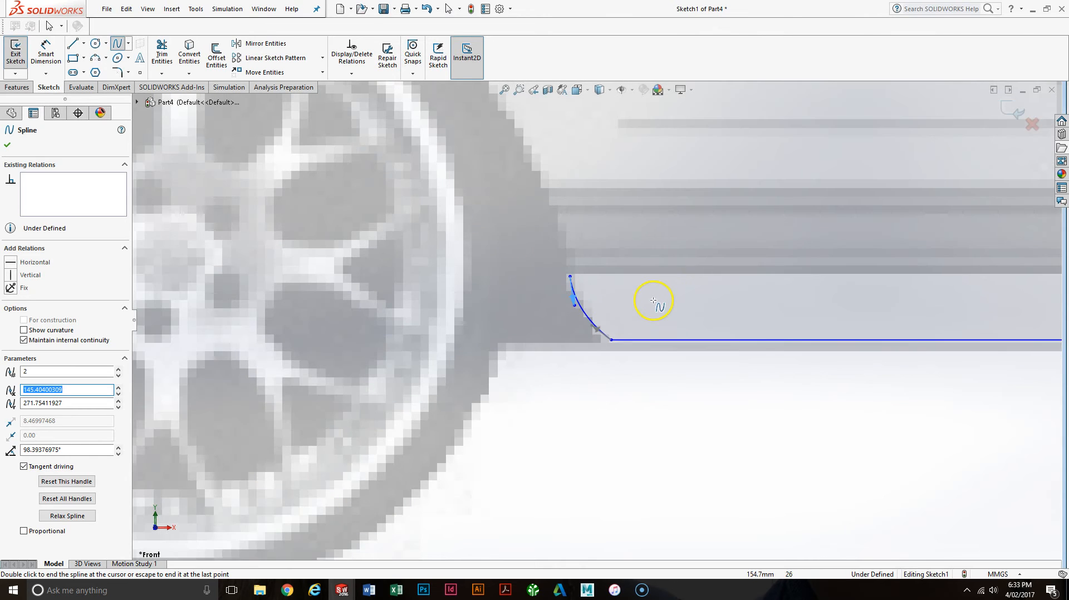
Step: Sketch a three-point spline from the short spline's upper end over the front wheel arch to the front bumper's rear edge
scroll(519, 287, up, 4)
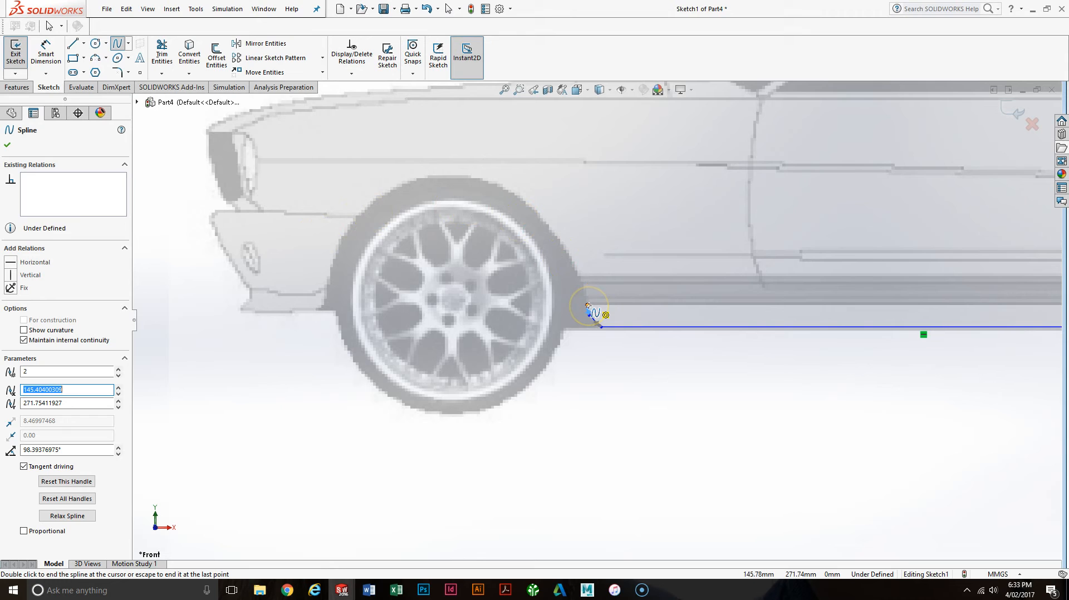
click(589, 305)
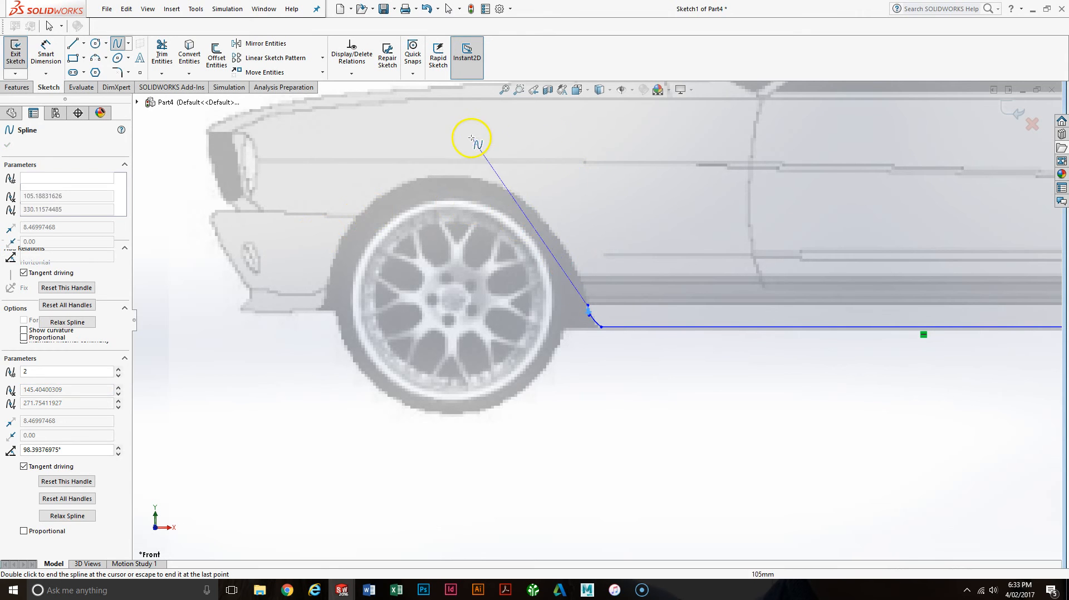
click(447, 176)
double_click(327, 291)
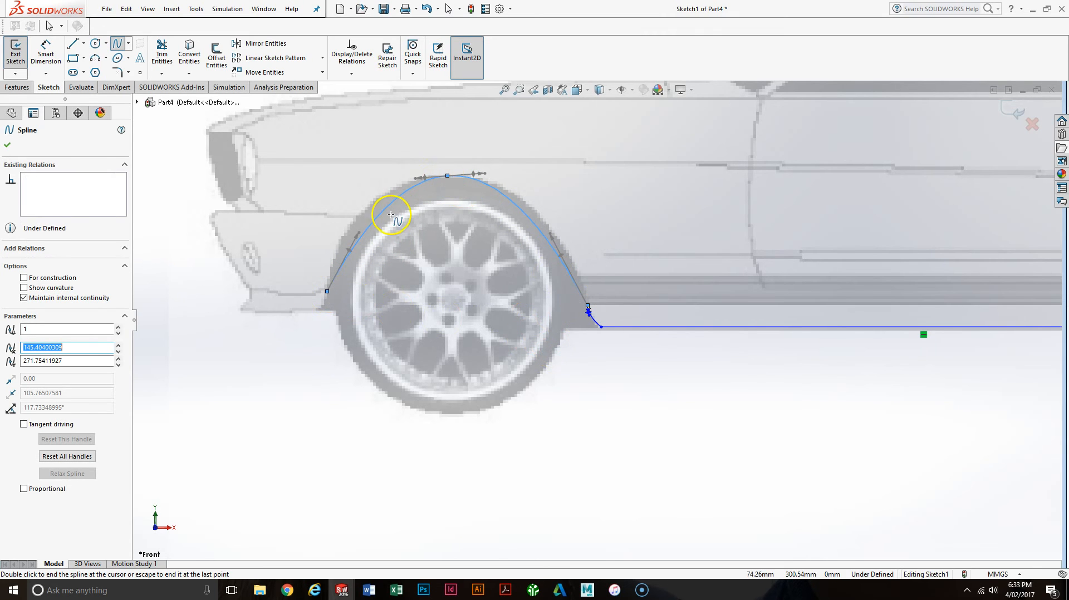
Step: Adjust the wheel arch spline's end tangents to about 105° at the sill and -100° at the bumper to match the arch
drag(359, 233, 338, 228)
drag(577, 239, 573, 238)
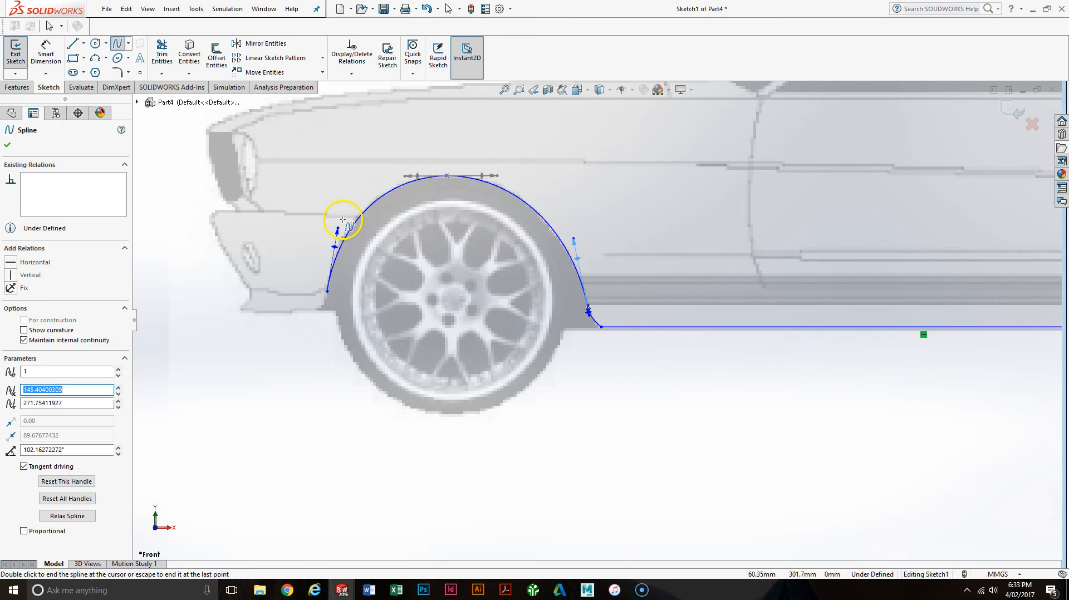
drag(338, 229, 338, 228)
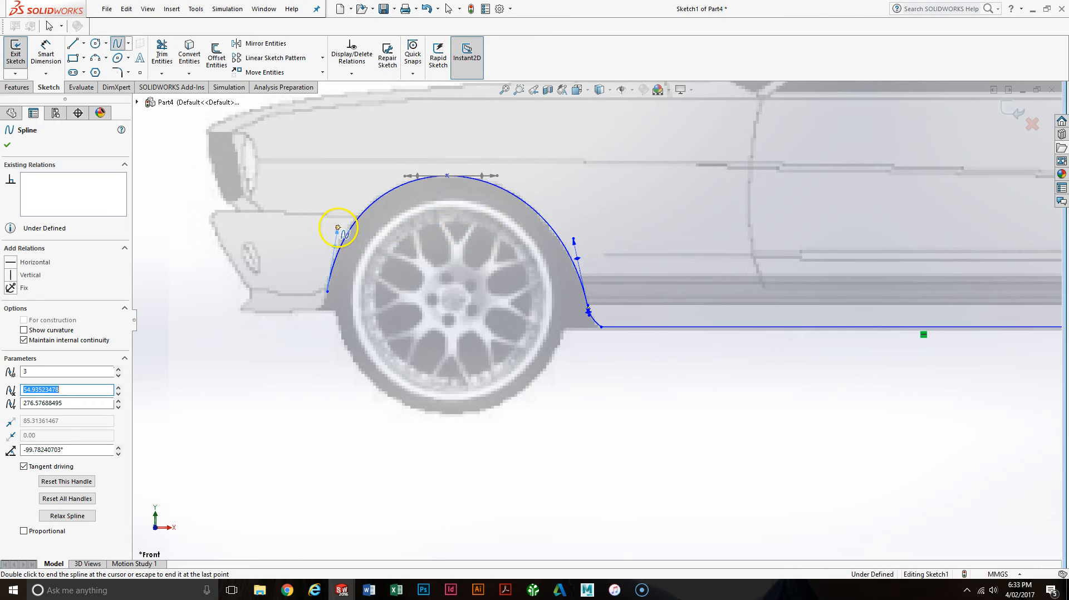
click(571, 240)
drag(571, 239, 570, 238)
Step: Sketch a two-point spline from the car's nose to the windscreen base, bend it along the hood with a front tangent of about 41°, and finish
scroll(639, 316, up, 3)
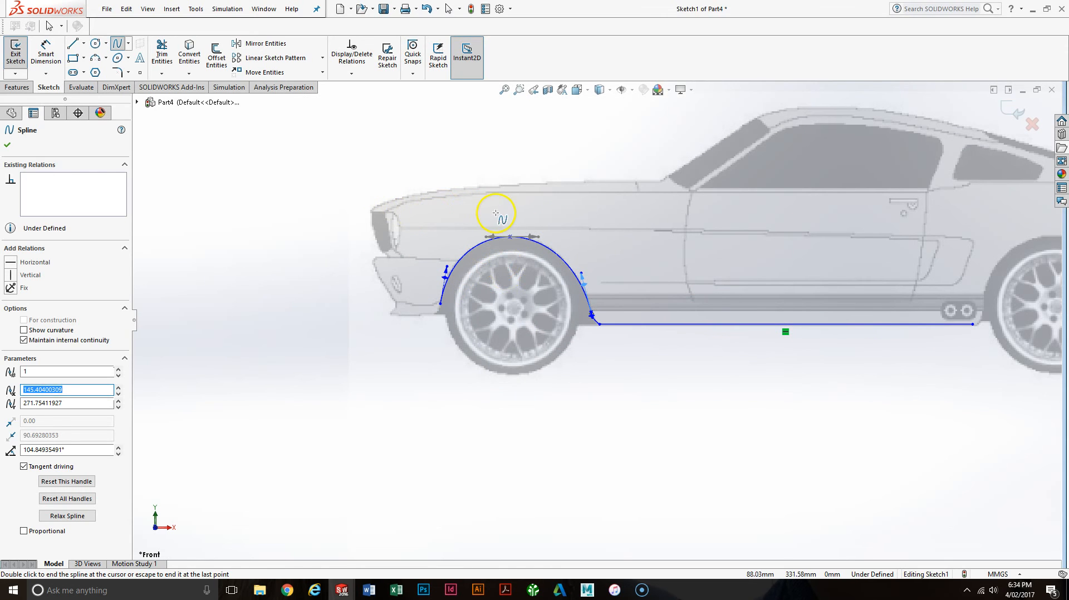
scroll(470, 184, down, 2)
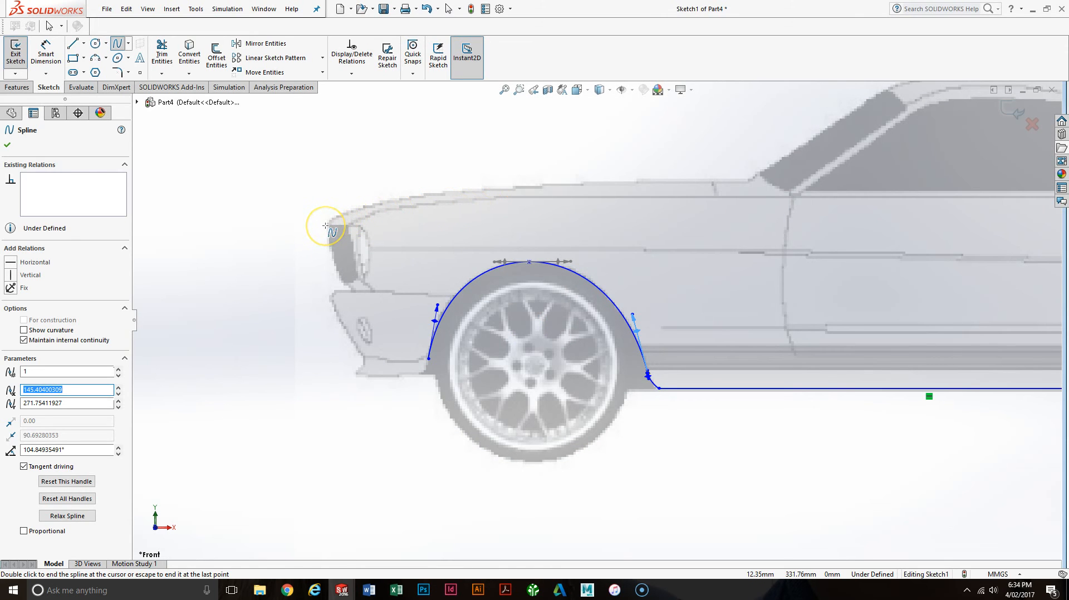
drag(325, 225, 749, 179)
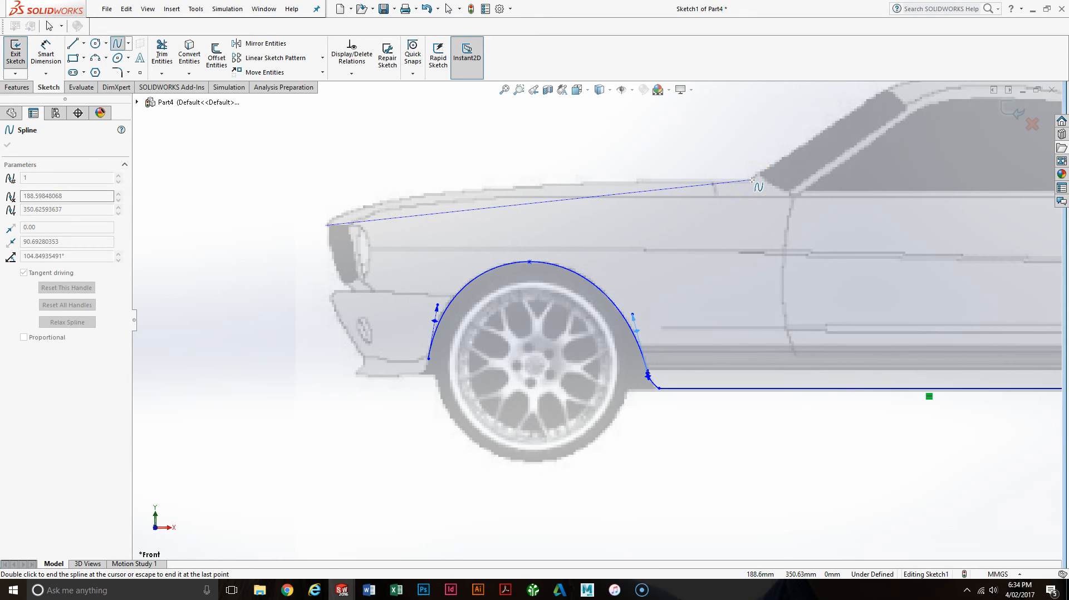
double_click(752, 179)
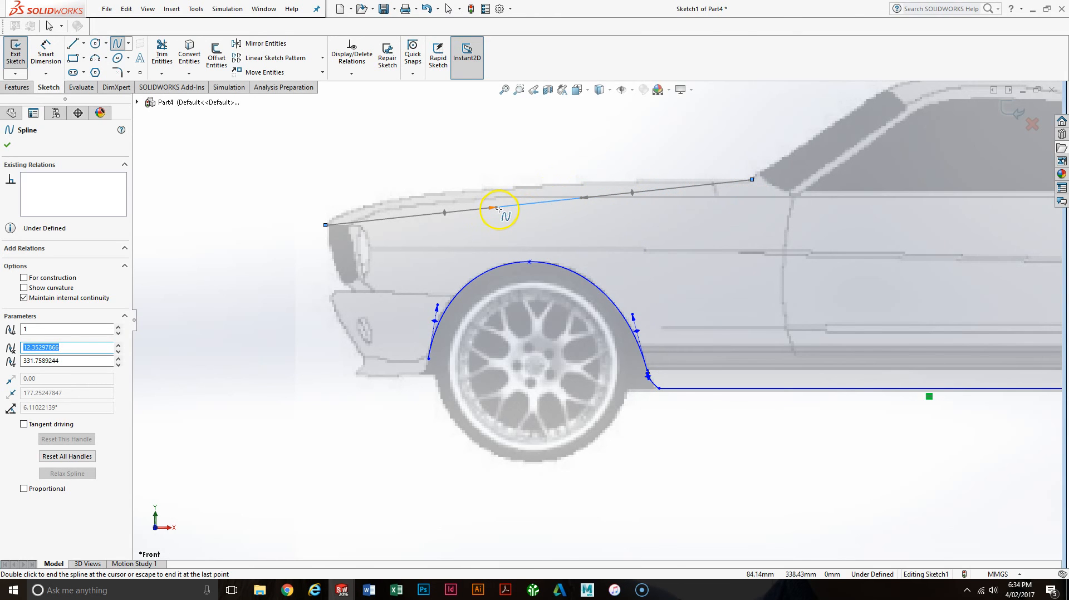
drag(497, 209, 369, 188)
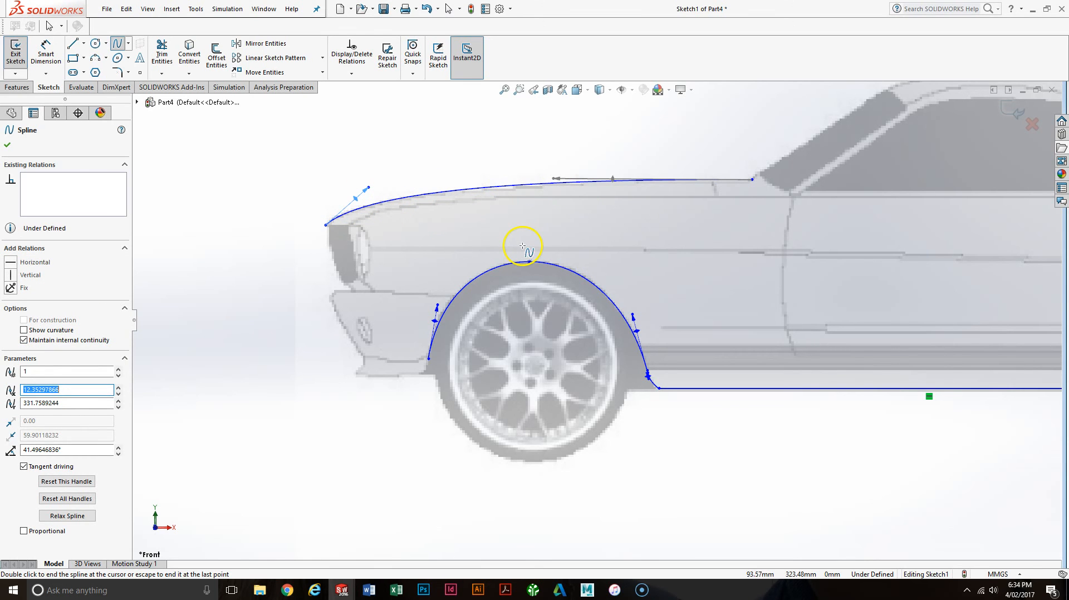
click(7, 145)
scroll(697, 266, up, 2)
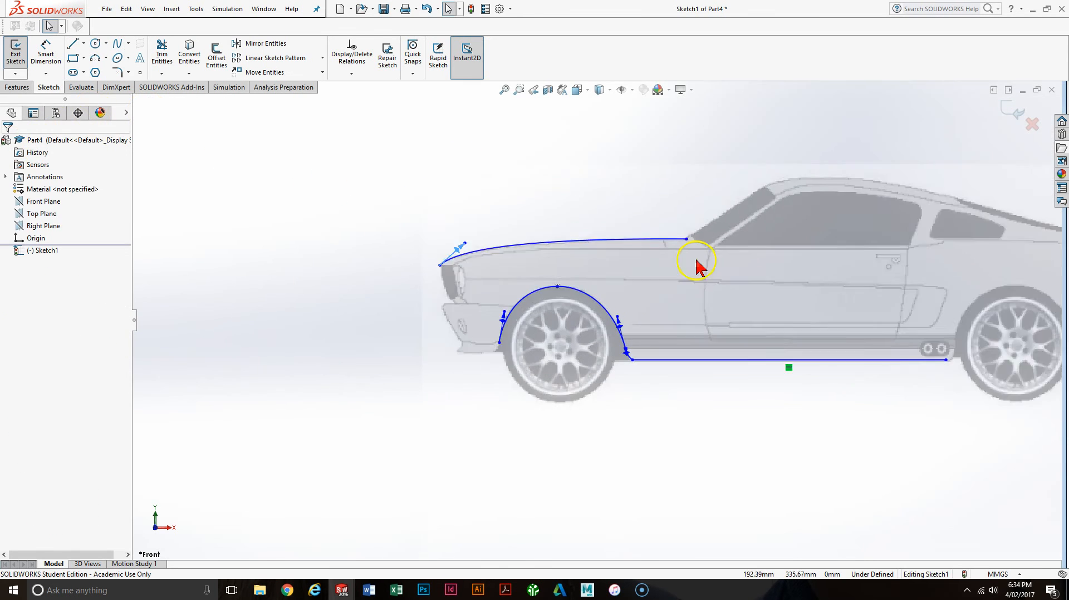
Step: Switch to the open mustang.SLDPRT document containing the fully traced side profile
click(264, 9)
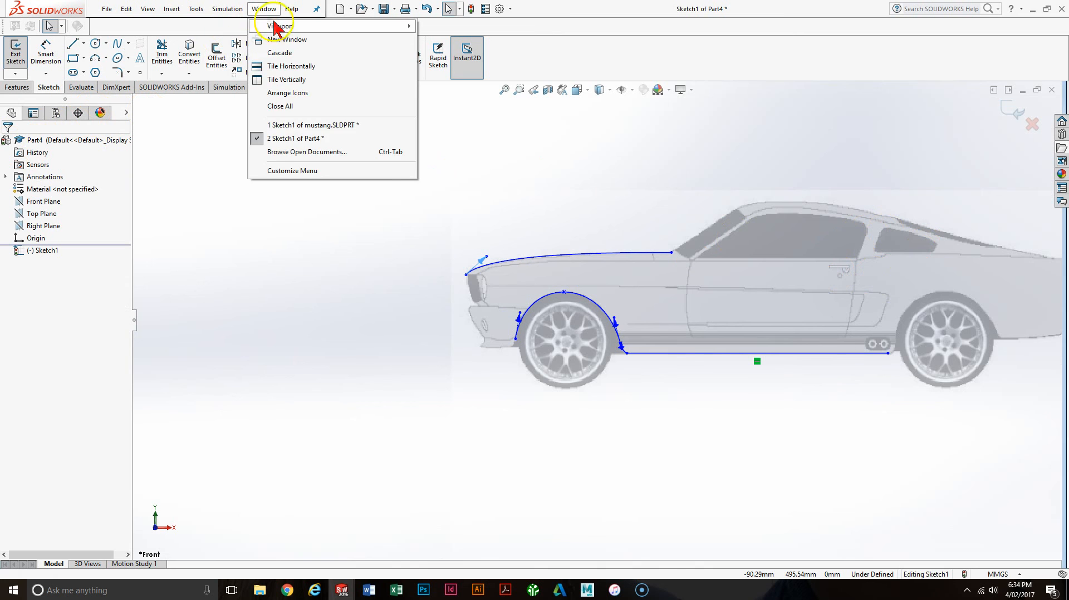
click(342, 126)
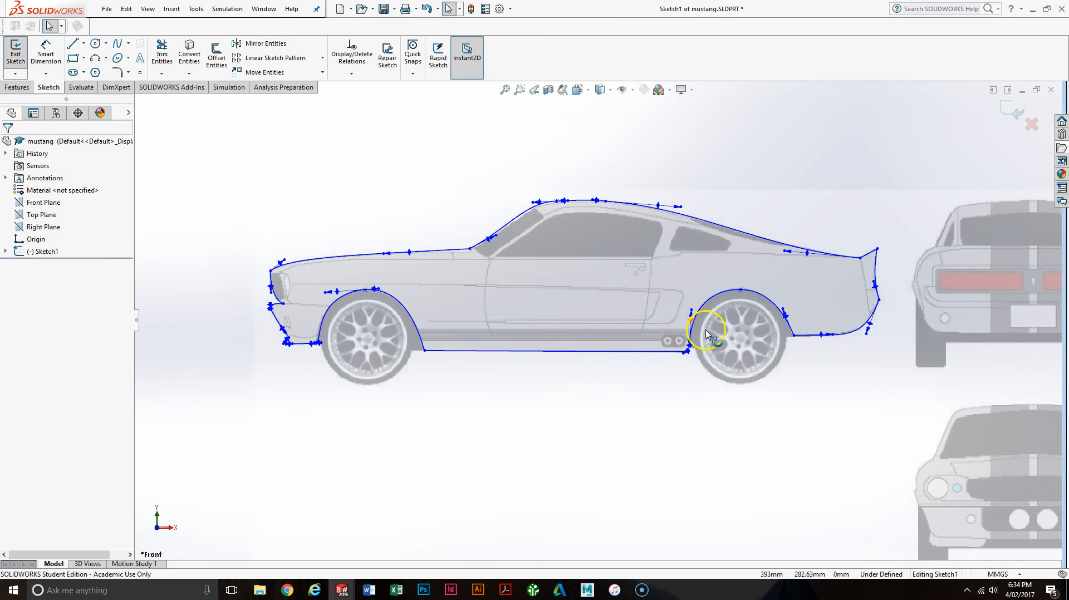
scroll(705, 334, down, 1)
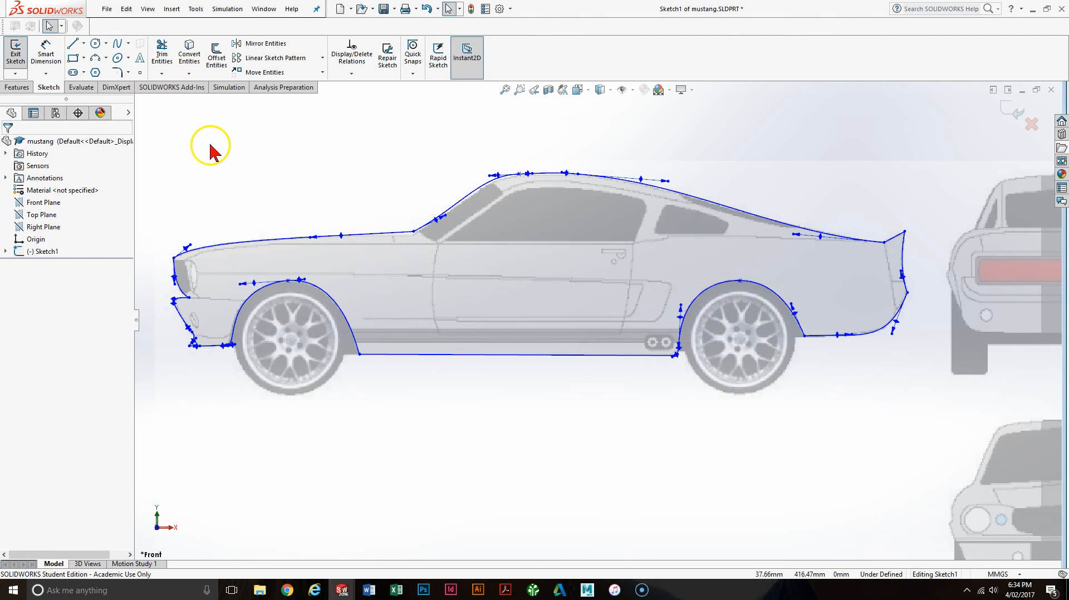
Step: Extrude the traced car side profile 218 mm in one direction as a blind boss
click(18, 88)
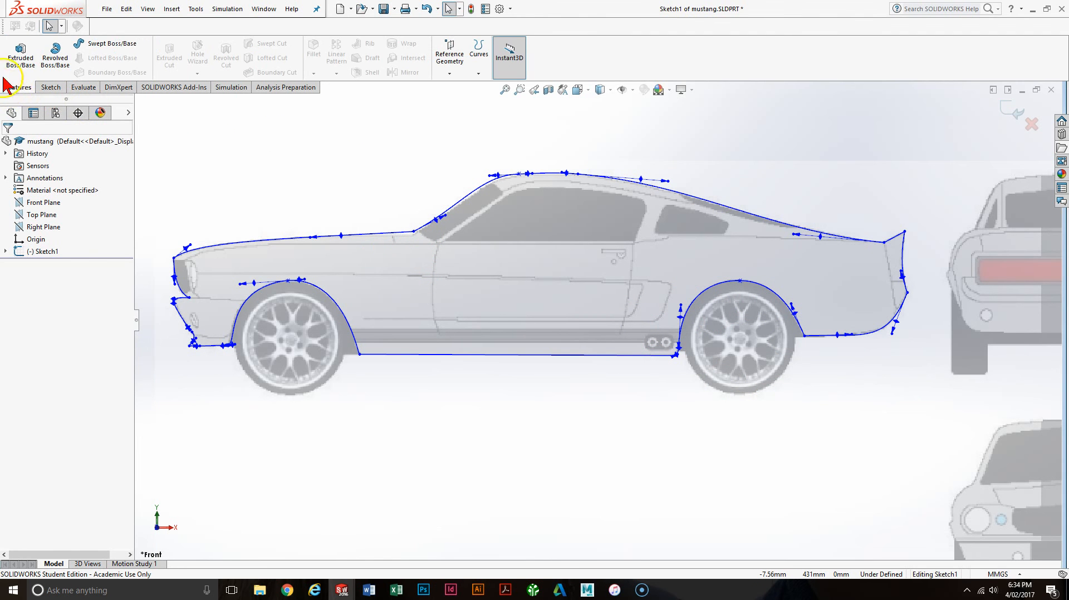
click(21, 55)
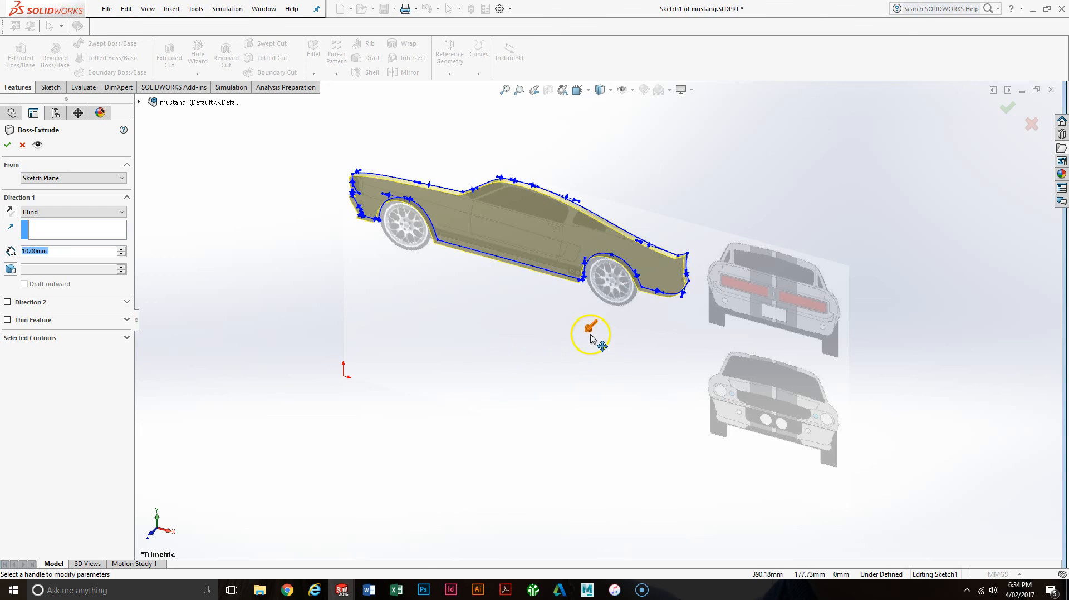
mouse_move(589, 334)
mouse_down()
mouse_move(548, 398)
mouse_move(573, 359)
mouse_move(520, 398)
mouse_move(525, 405)
mouse_up()
middle_drag(526, 406, 675, 362)
mouse_move(716, 359)
mouse_down()
mouse_move(692, 340)
mouse_move(637, 341)
mouse_up()
mouse_move(646, 383)
middle_down()
mouse_move(670, 402)
mouse_move(653, 401)
middle_up()
mouse_move(670, 348)
mouse_down()
mouse_move(790, 379)
mouse_move(868, 421)
mouse_move(801, 378)
mouse_move(684, 366)
mouse_up()
mouse_move(673, 436)
middle_down()
mouse_move(692, 439)
mouse_move(641, 403)
mouse_move(543, 403)
mouse_move(523, 438)
mouse_move(620, 405)
mouse_move(645, 419)
mouse_move(639, 432)
middle_up()
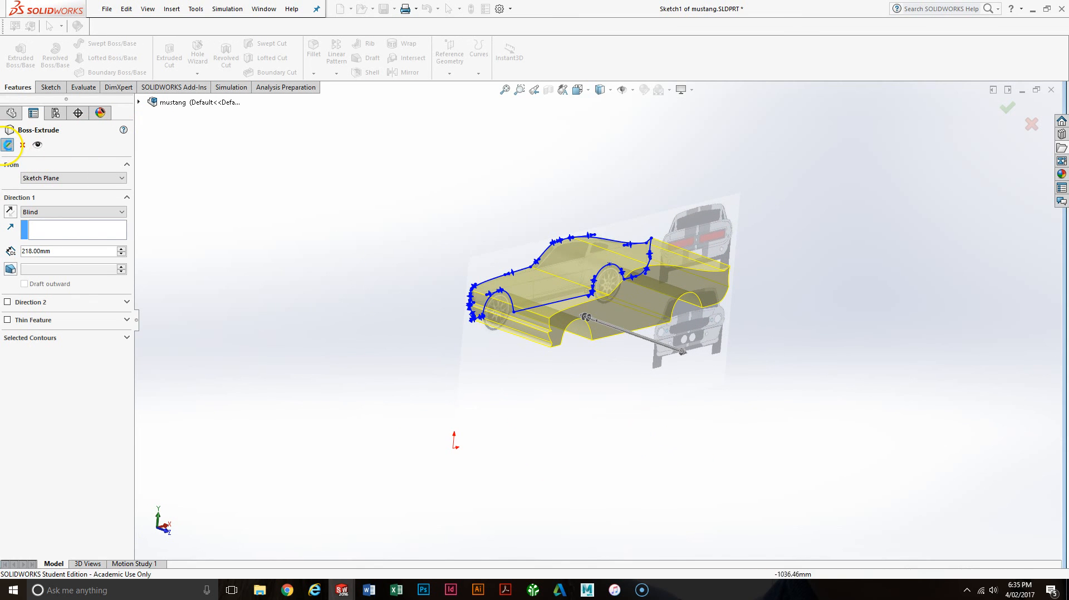
click(7, 145)
middle_drag(394, 293, 370, 365)
click(369, 365)
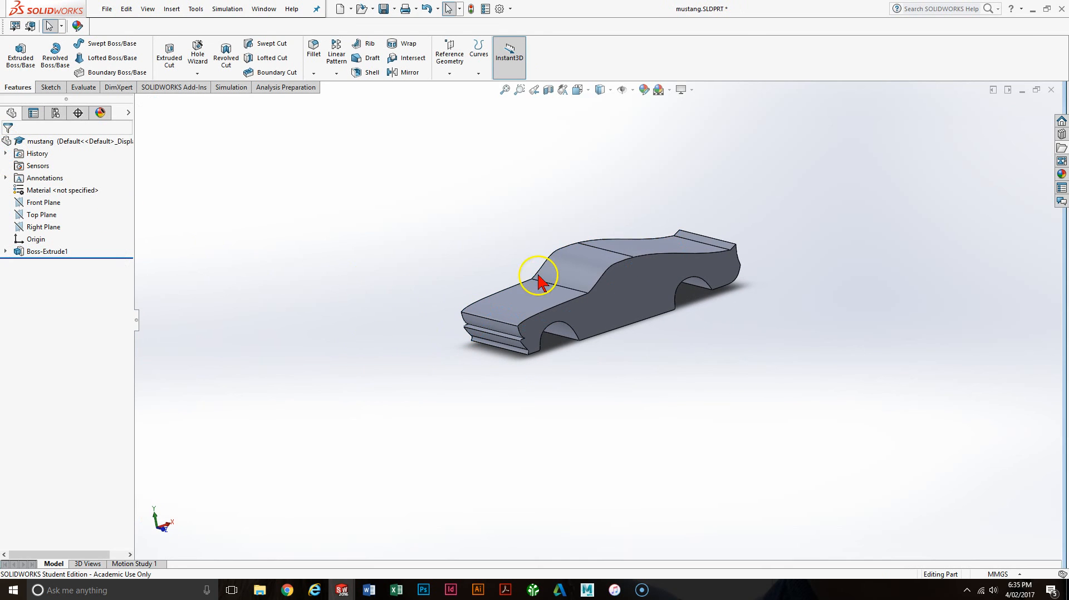
Step: Save the part as mustang.SLDPRT on the Desktop, replacing the existing file
click(394, 10)
click(399, 32)
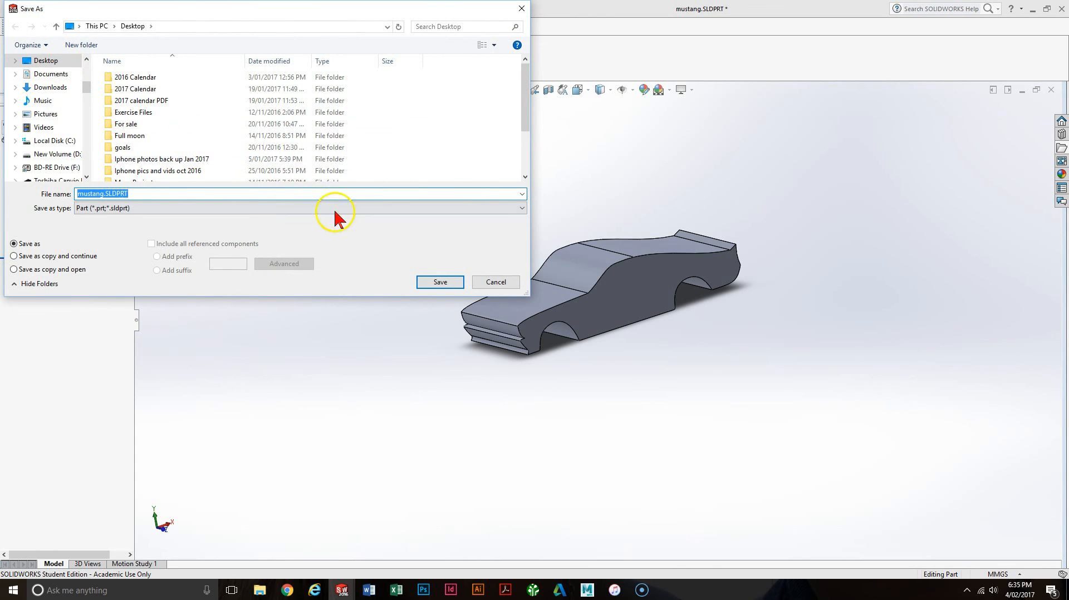
click(440, 282)
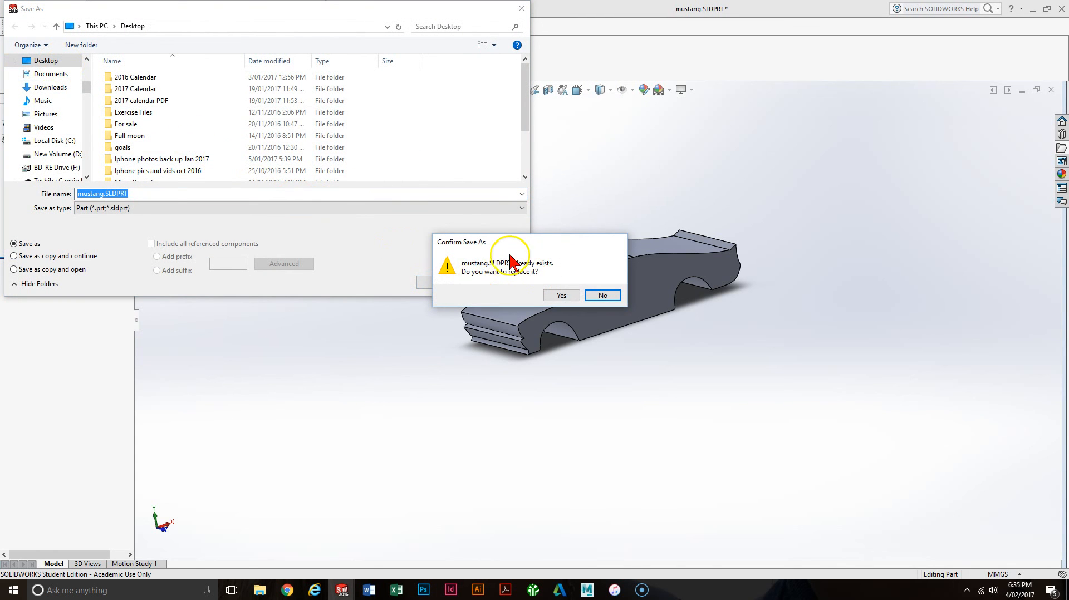
click(565, 298)
middle_drag(609, 296, 623, 275)
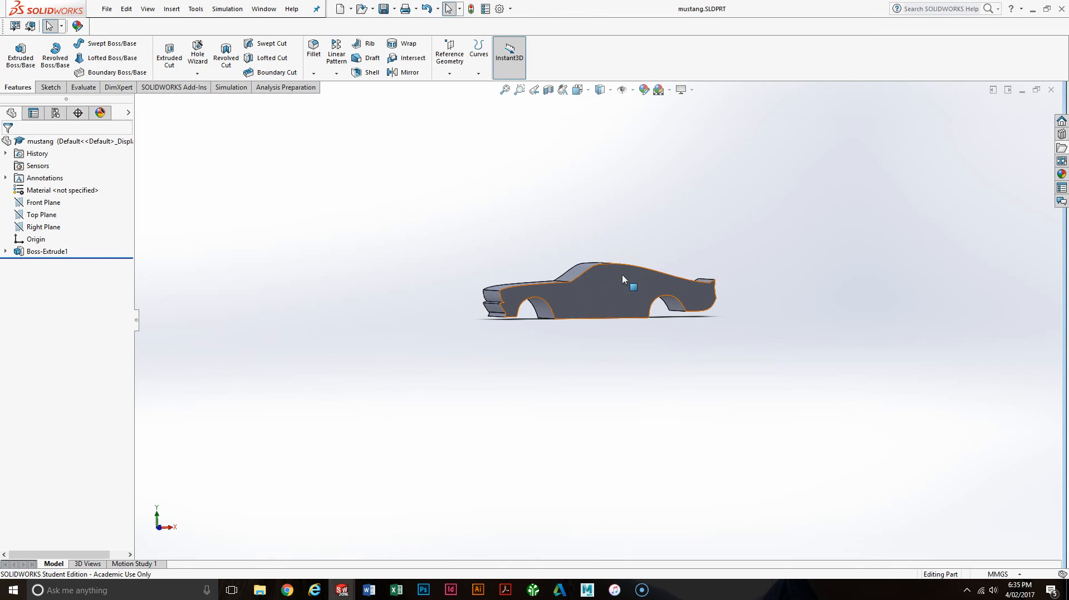